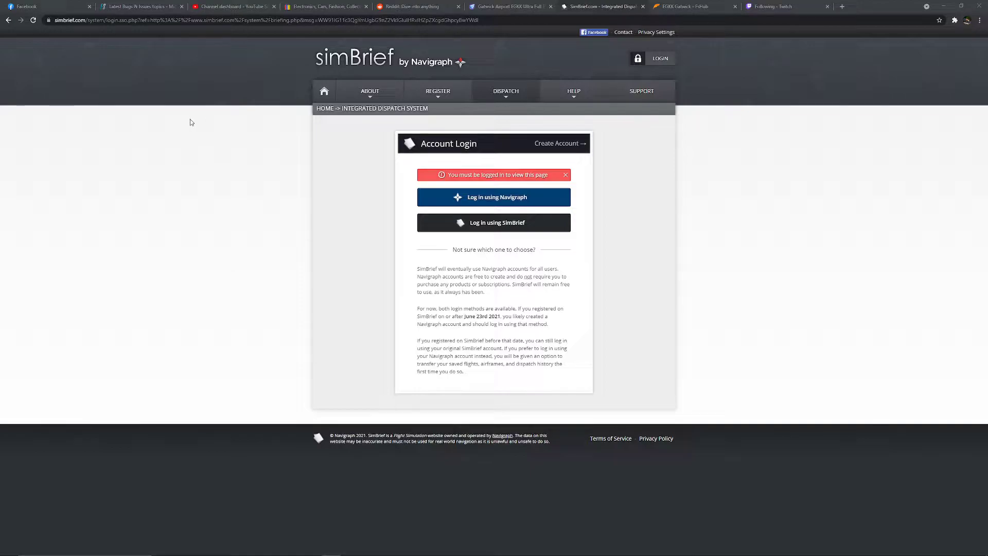
Open SimBrief's Create an Account page from the REGISTER menu
{"action": "key", "text": "ctrl+l"}
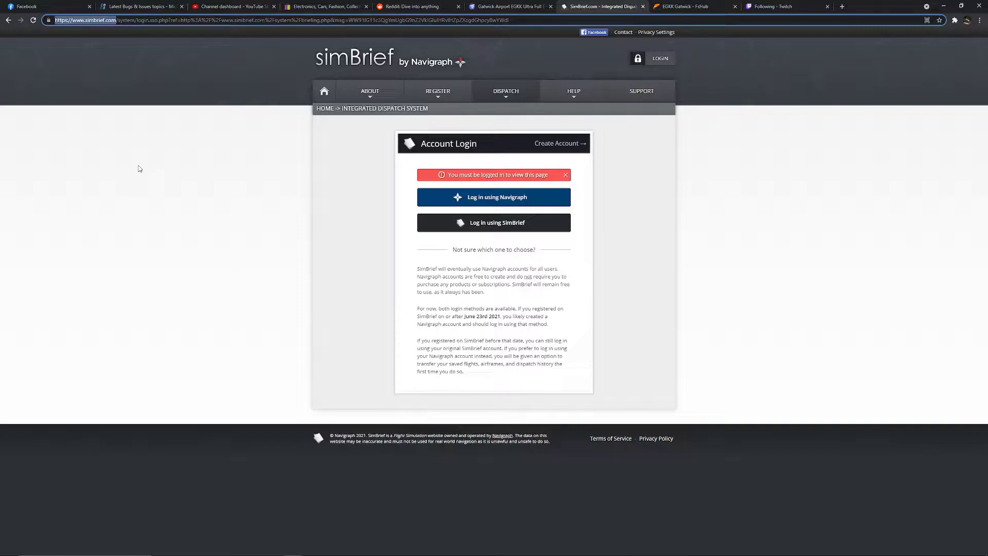
{"action": "mouse_move", "coordinate": [440, 95]}
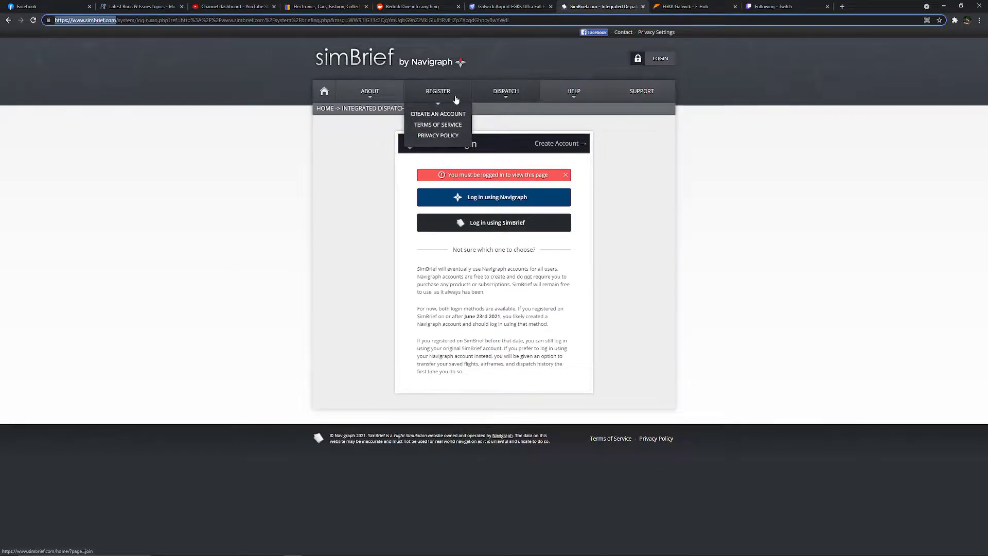
{"action": "left_click", "coordinate": [442, 113]}
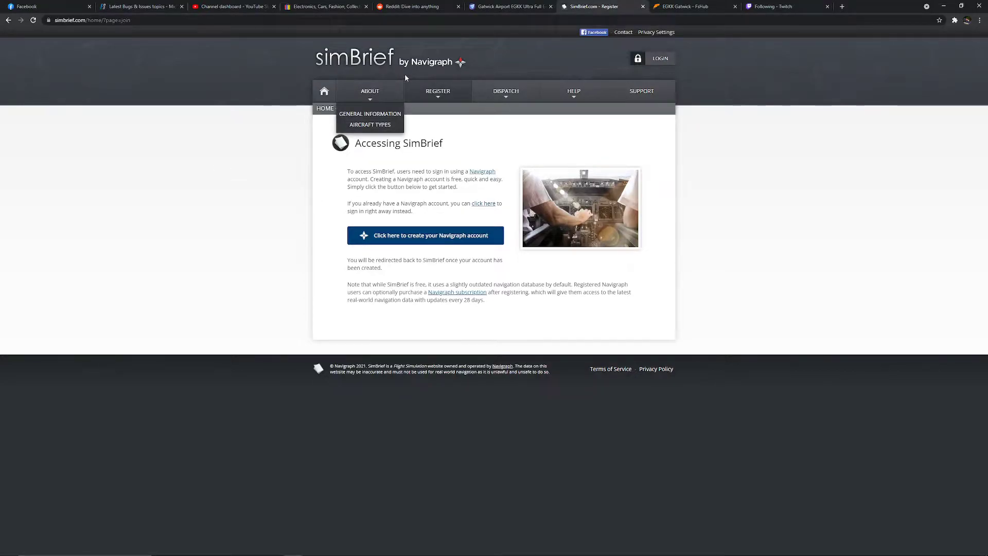
{"action": "mouse_move", "coordinate": [423, 85]}
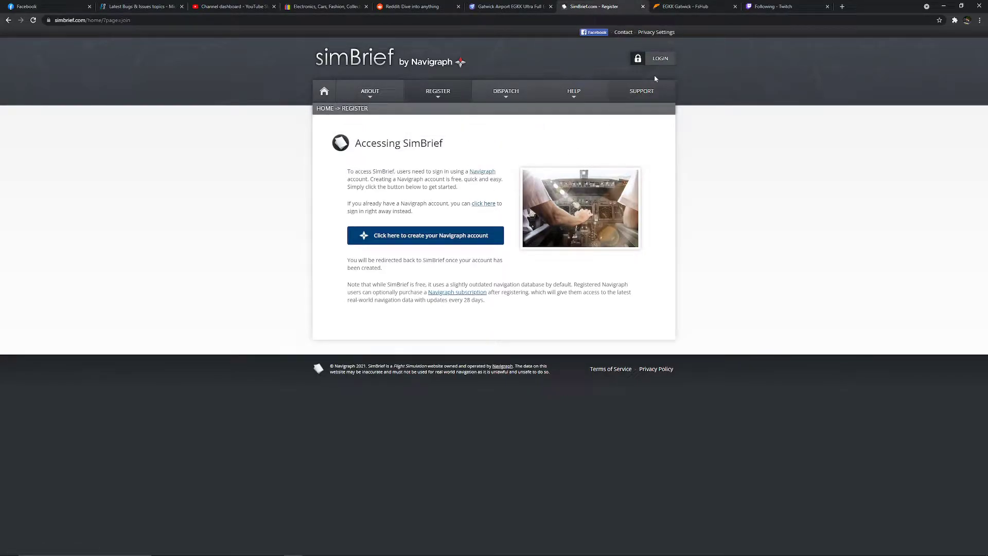
Log in with the SimBrief account username and password, with Remember Me ticked
{"action": "left_click", "coordinate": [658, 59]}
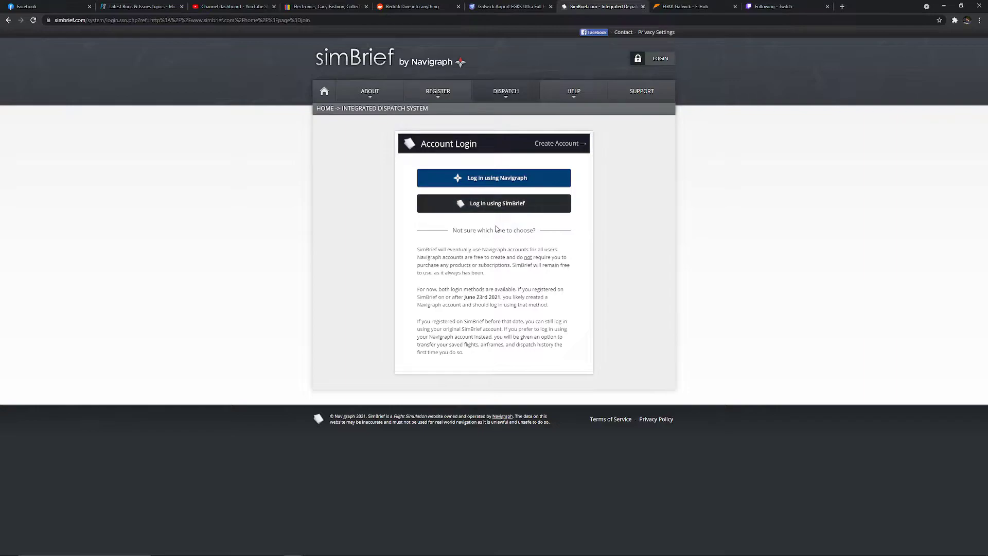
{"action": "left_click", "coordinate": [494, 203]}
{"action": "left_click", "coordinate": [427, 235]}
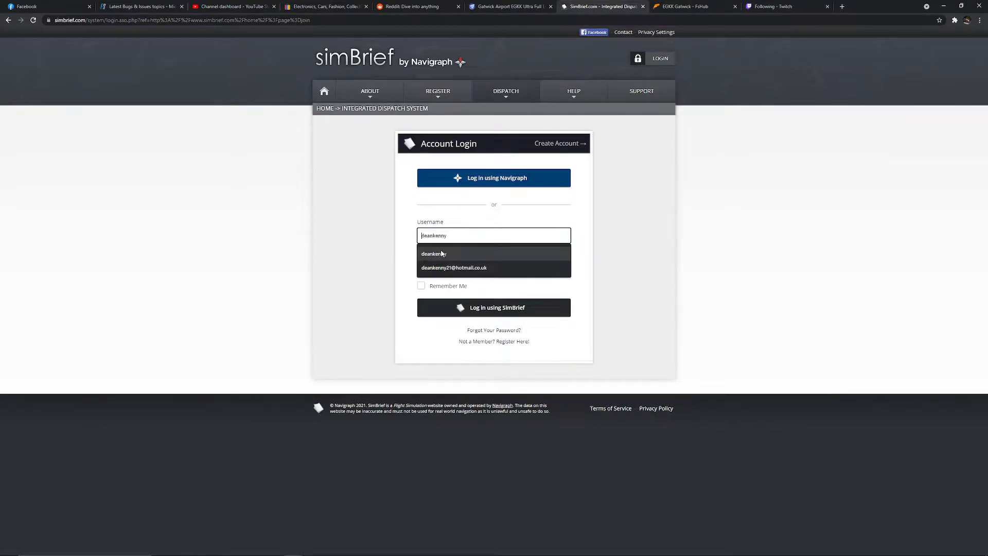
{"action": "left_click", "coordinate": [437, 252]}
{"action": "left_click", "coordinate": [420, 286]}
{"action": "left_click", "coordinate": [425, 266]}
{"action": "type", "text": "***"}
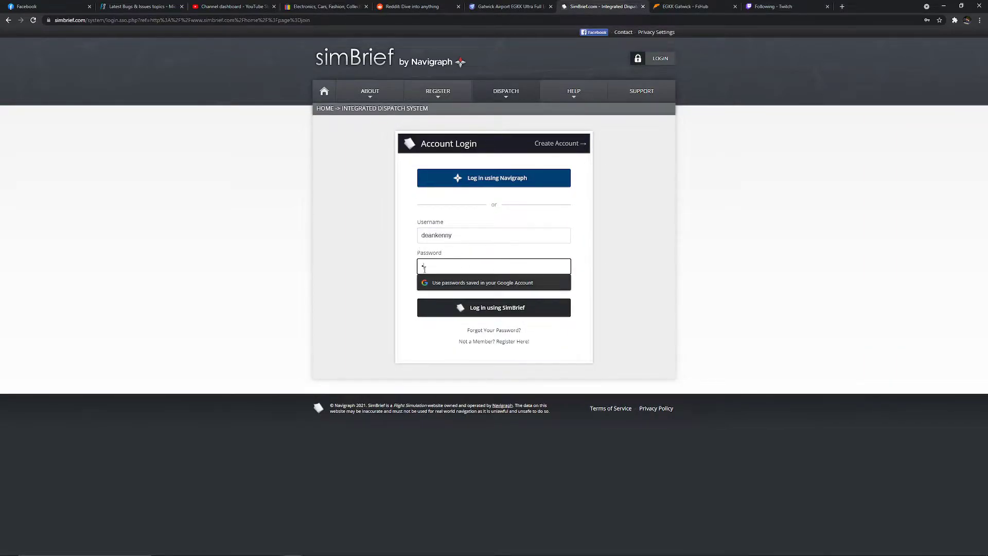
{"action": "key", "text": "Return"}
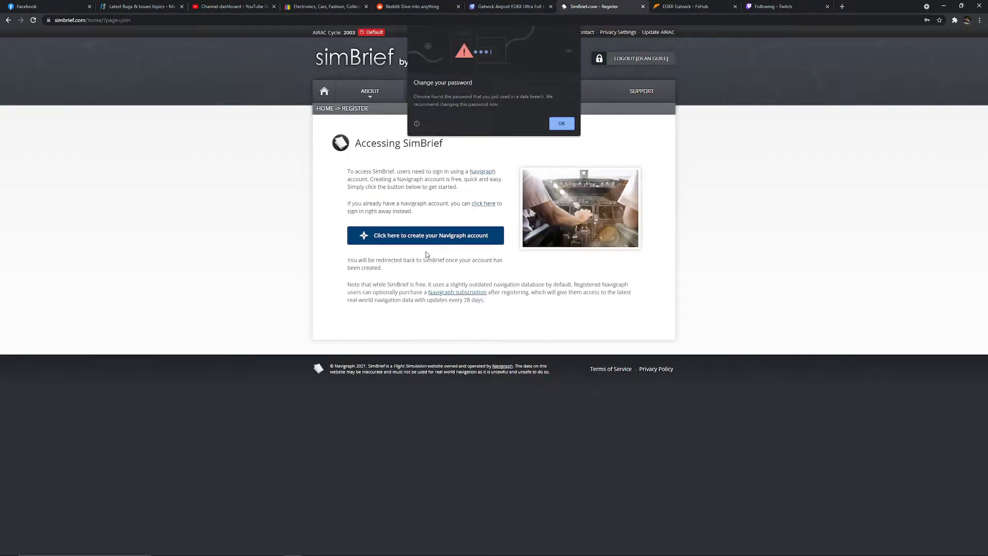
Dismiss Chrome's password popups and go to the Dispatch menu
{"action": "left_click", "coordinate": [561, 123]}
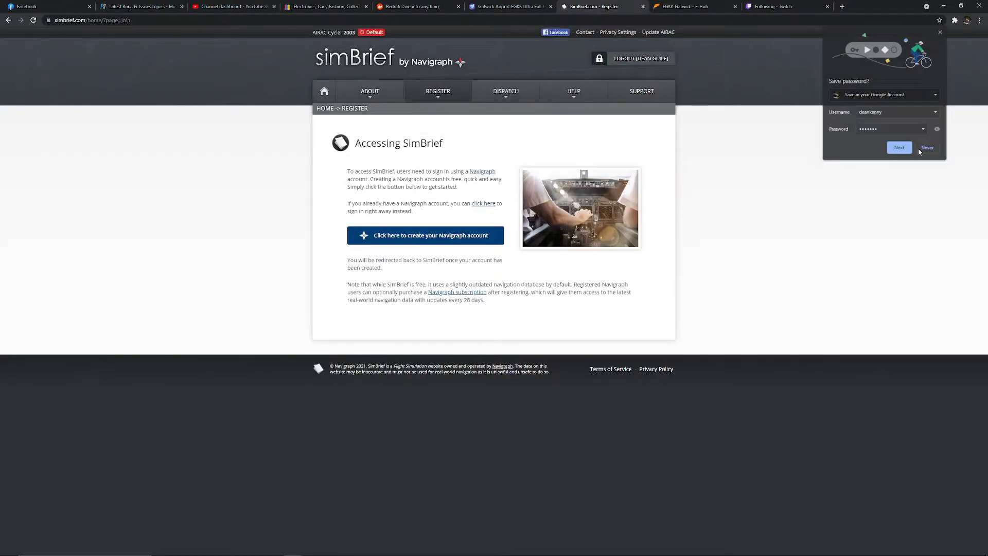
{"action": "left_click", "coordinate": [897, 146]}
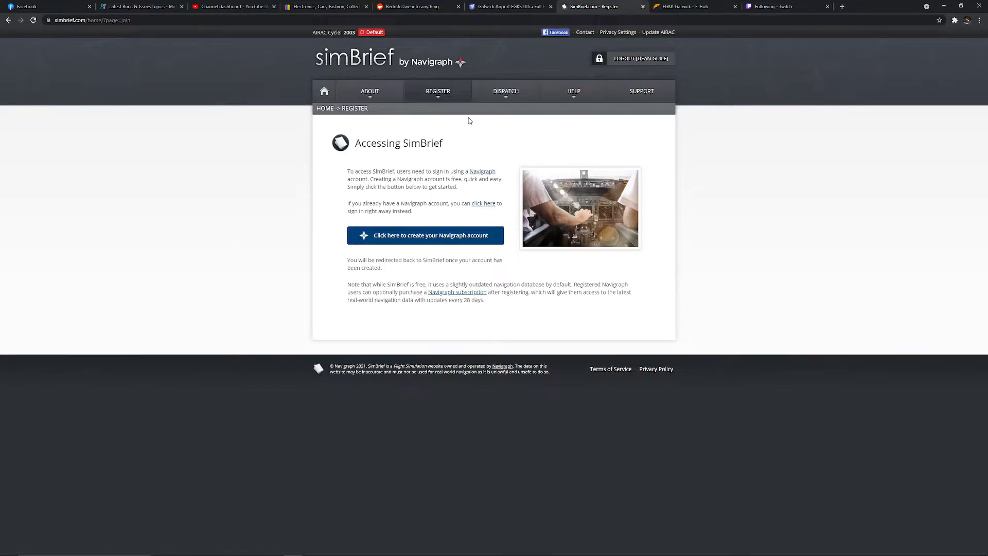
{"action": "mouse_move", "coordinate": [502, 95]}
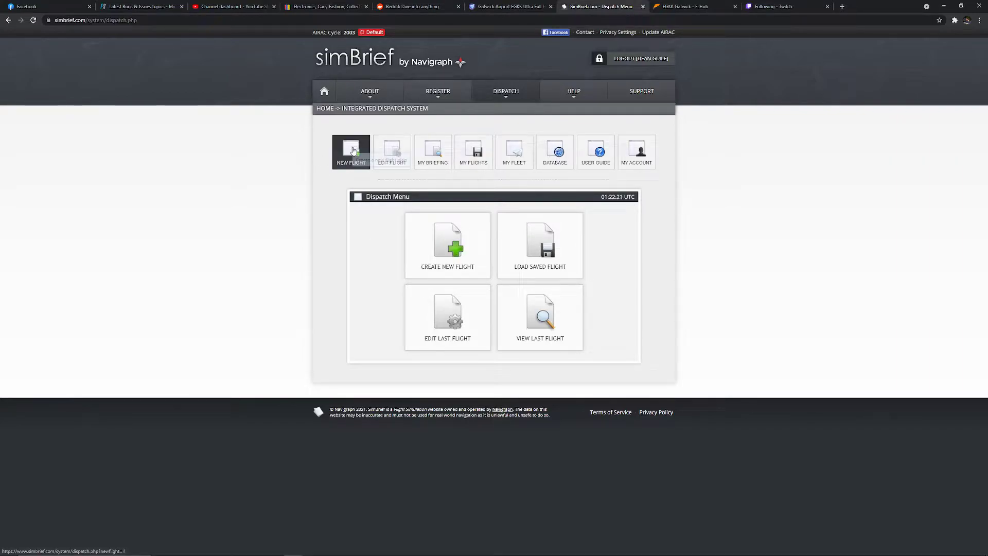
Start a new flight from the Dispatch Menu and place the cursor in the Airline field
{"action": "left_click", "coordinate": [467, 265]}
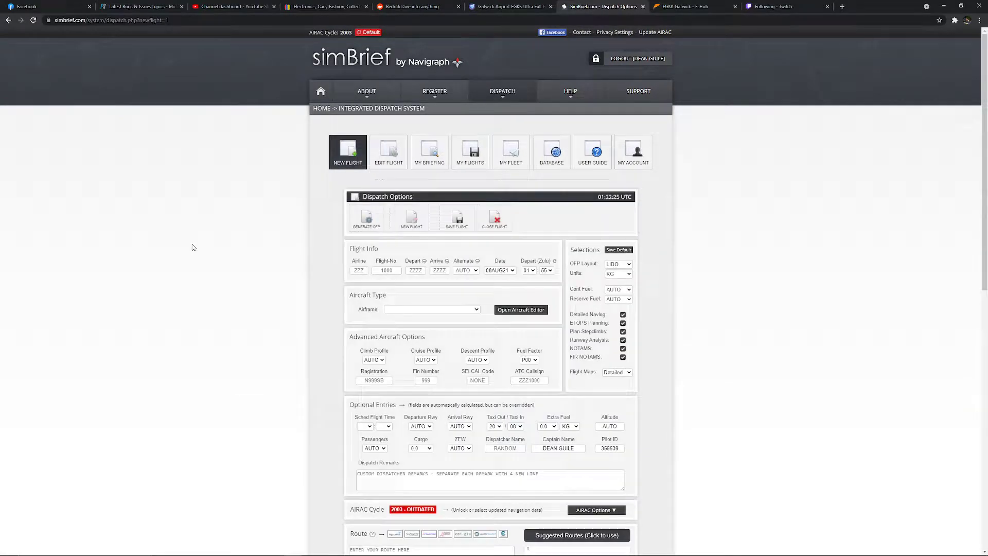
{"action": "scroll", "coordinate": [605, 315], "scroll_direction": "down", "scroll_amount": 8}
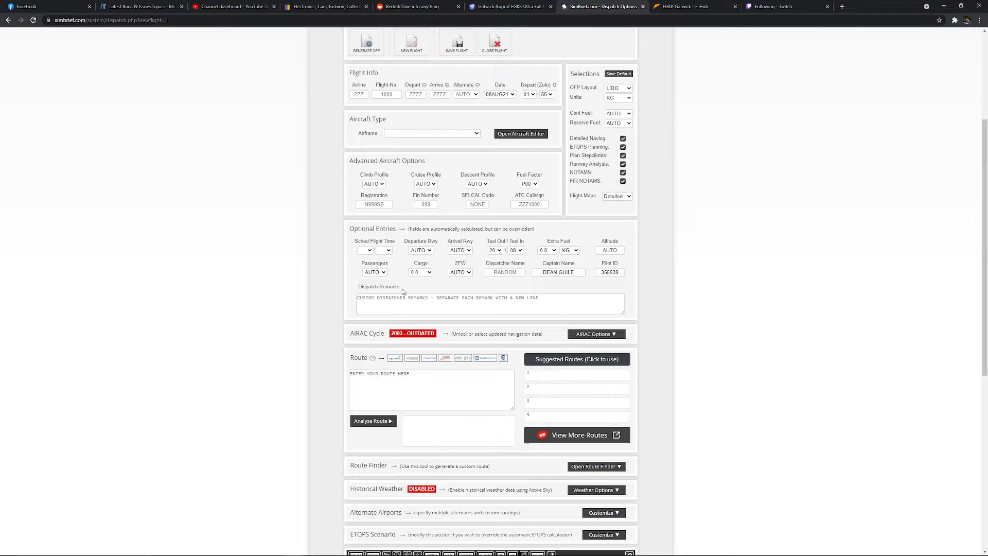
{"action": "scroll", "coordinate": [407, 321], "scroll_direction": "up", "scroll_amount": 7}
{"action": "scroll", "coordinate": [406, 321], "scroll_direction": "up", "scroll_amount": 2}
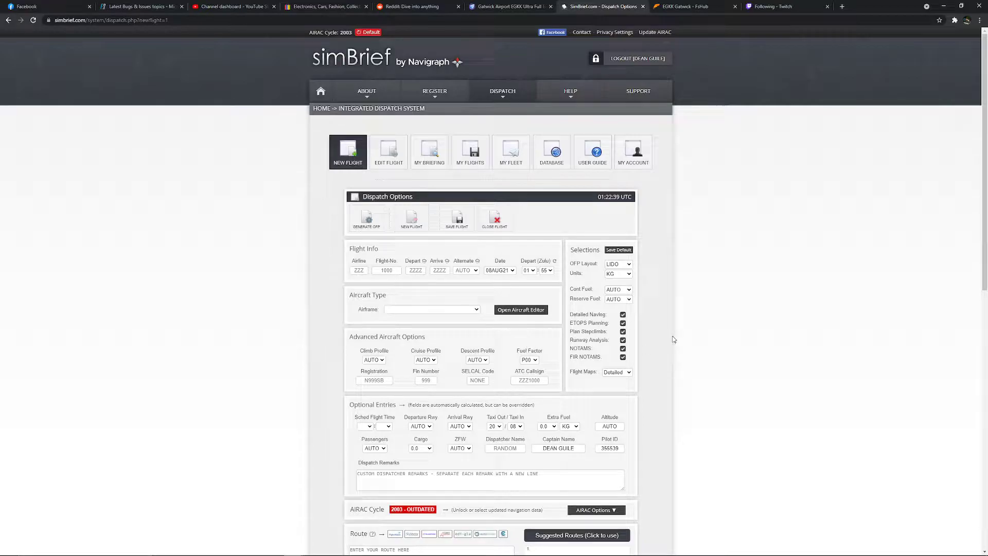
{"action": "left_click", "coordinate": [354, 270]}
{"action": "left_click", "coordinate": [319, 278]}
Enter flight EZY 123 from EGKK to EHAM, auto-filling alternate EBBR and runways 26L/24
{"action": "left_click", "coordinate": [357, 270]}
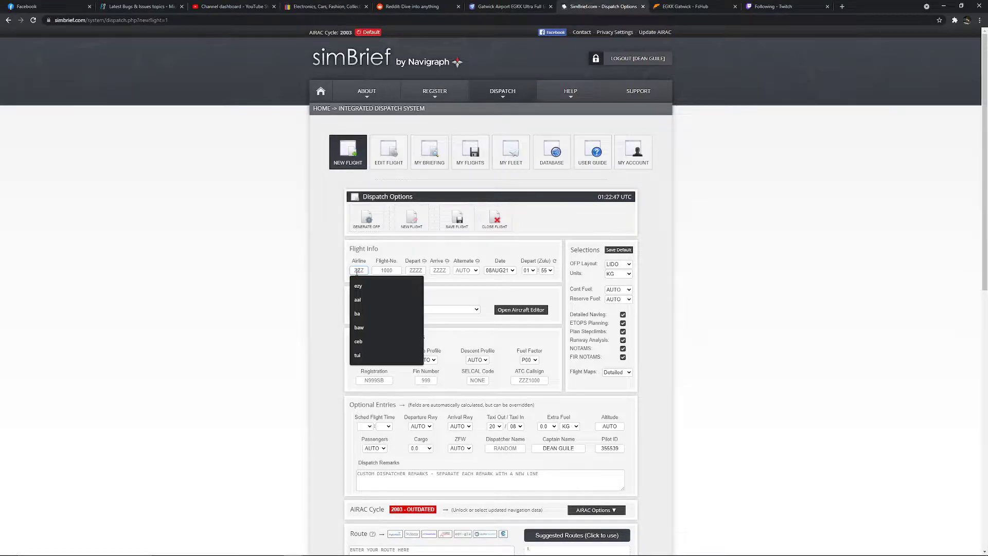
{"action": "type", "text": "EZ"}
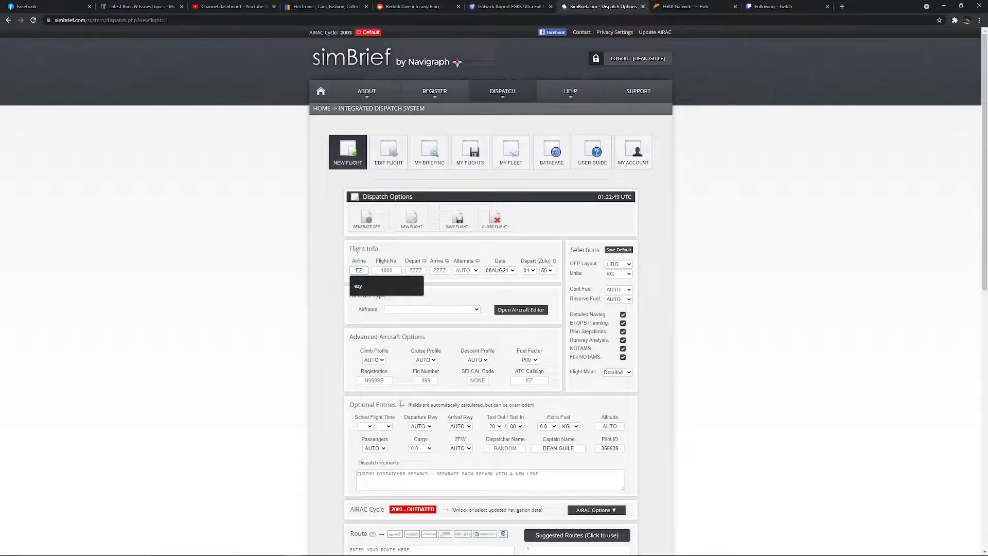
{"action": "type", "text": "Y"}
{"action": "left_click", "coordinate": [387, 270]}
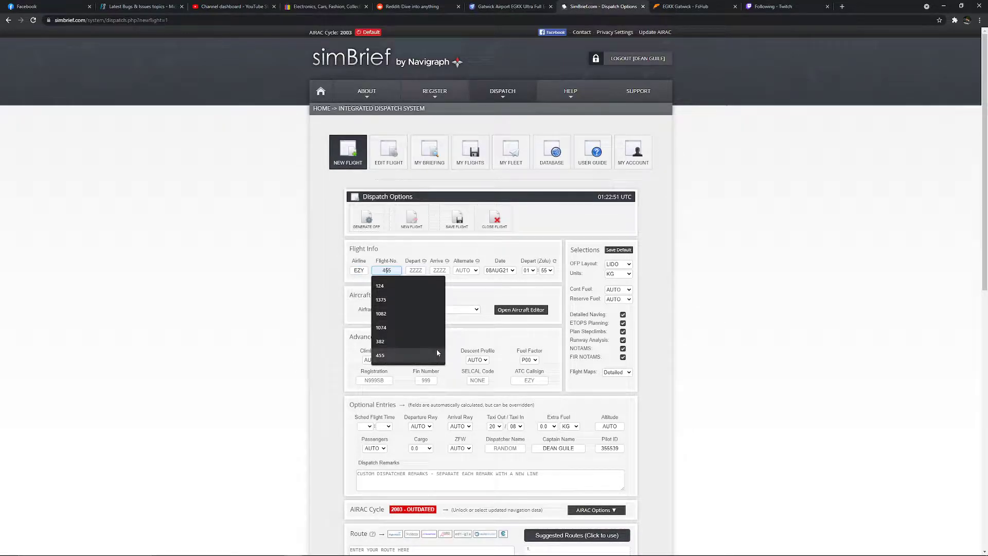
{"action": "type", "text": "123"}
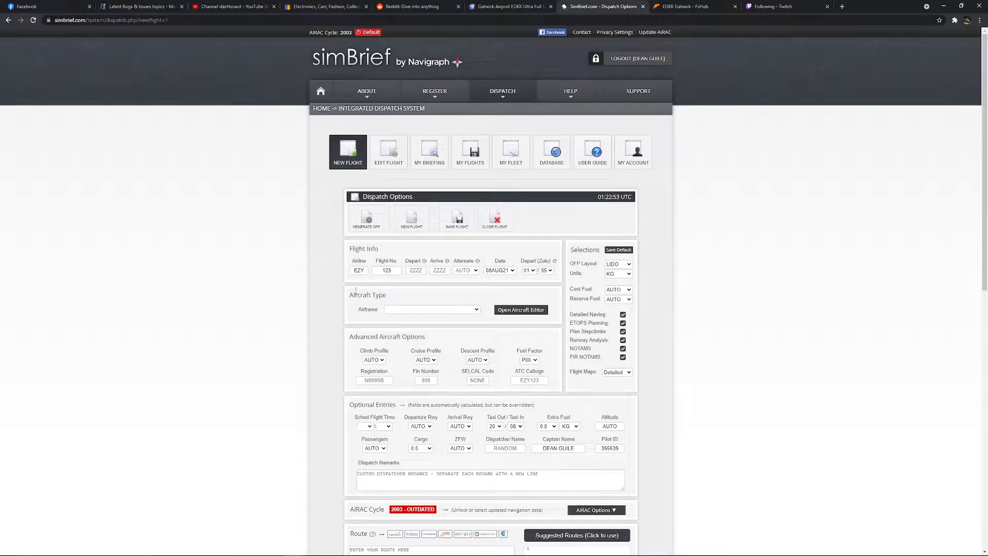
{"action": "left_click", "coordinate": [418, 270]}
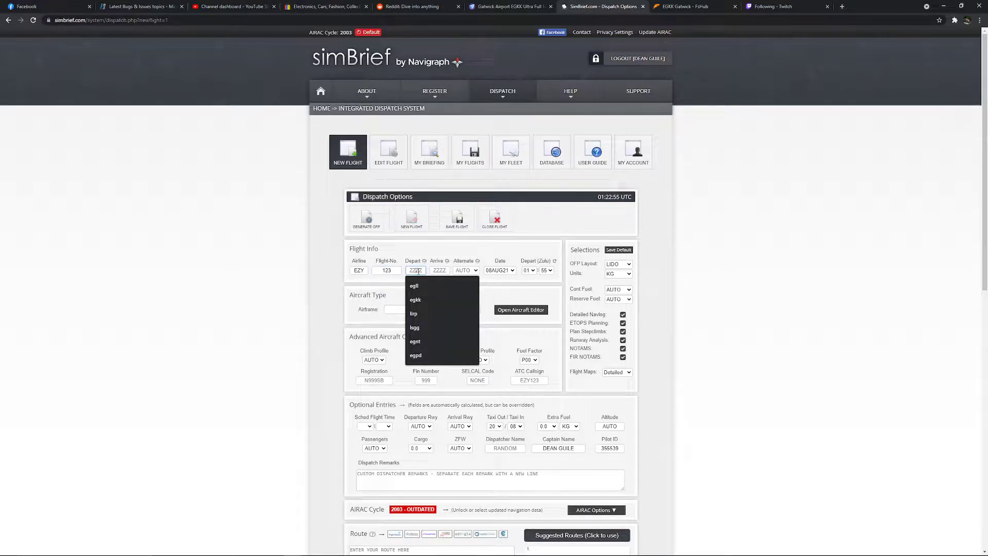
{"action": "type", "text": "EGKK"}
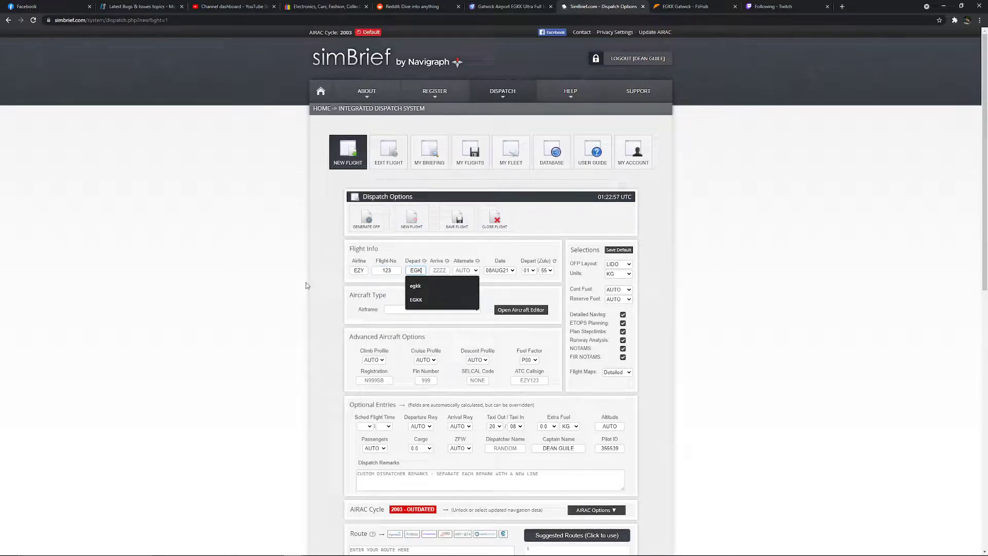
{"action": "left_click", "coordinate": [441, 270]}
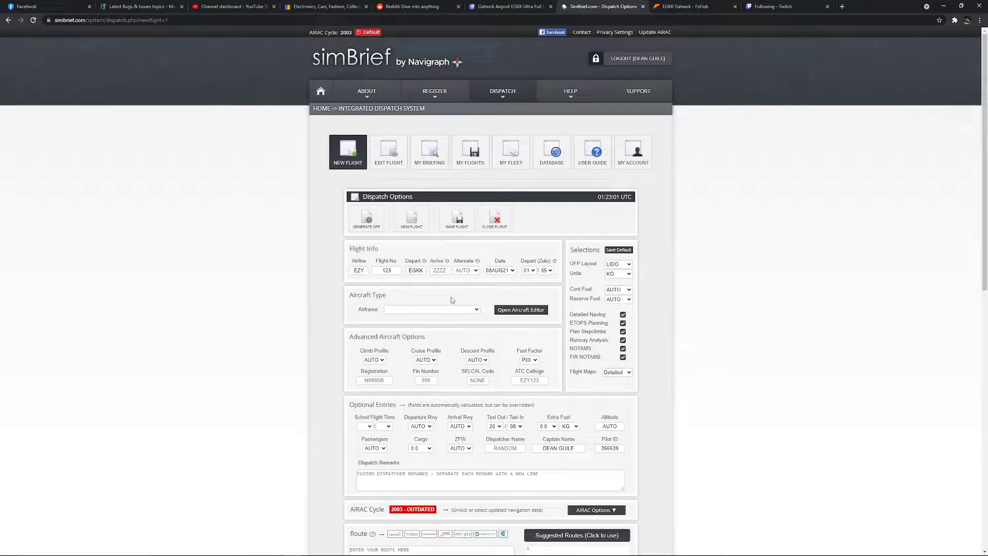
{"action": "left_click", "coordinate": [440, 270]}
{"action": "type", "text": "EHAM"}
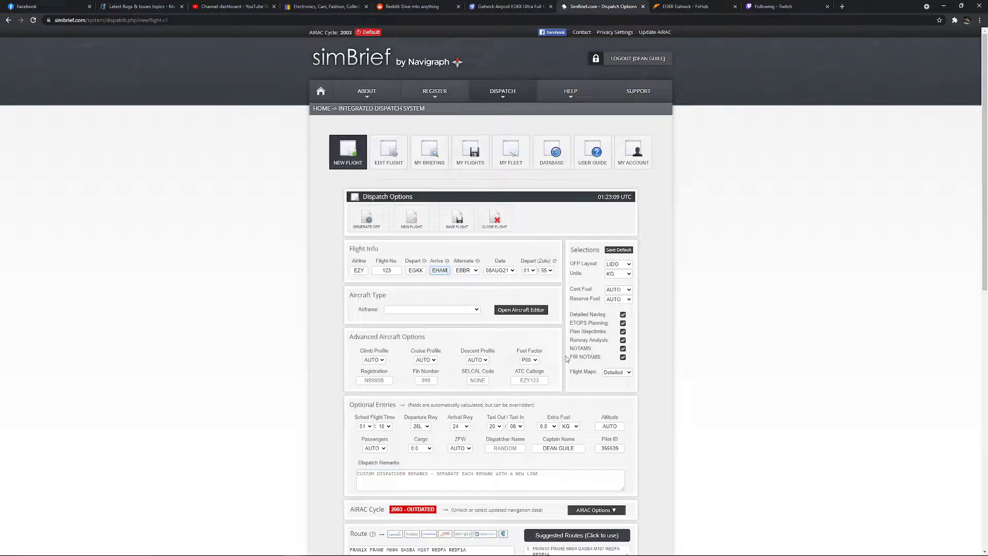
Select the A320-200 airframe, giving registration N320SB and fin 206
{"action": "left_click", "coordinate": [426, 310]}
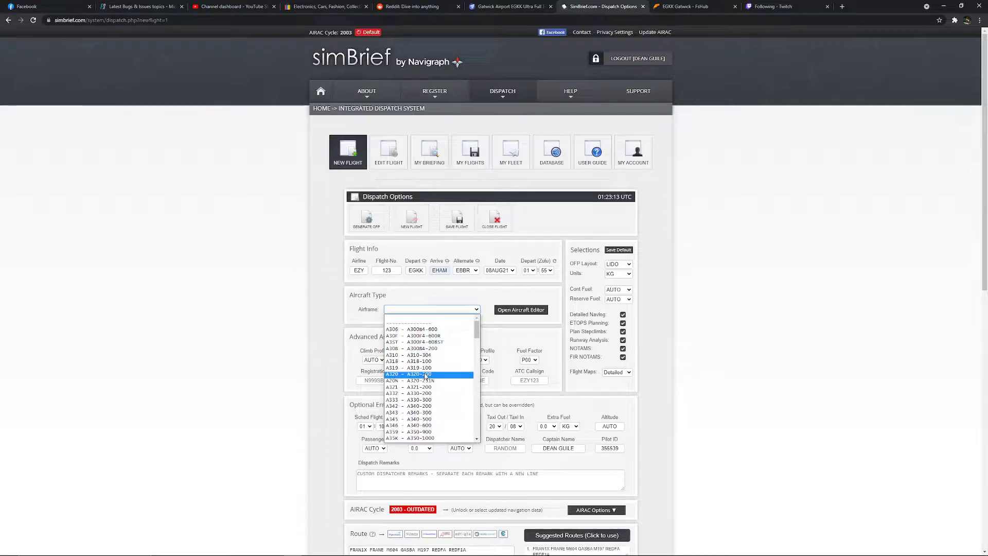
{"action": "left_click", "coordinate": [435, 374]}
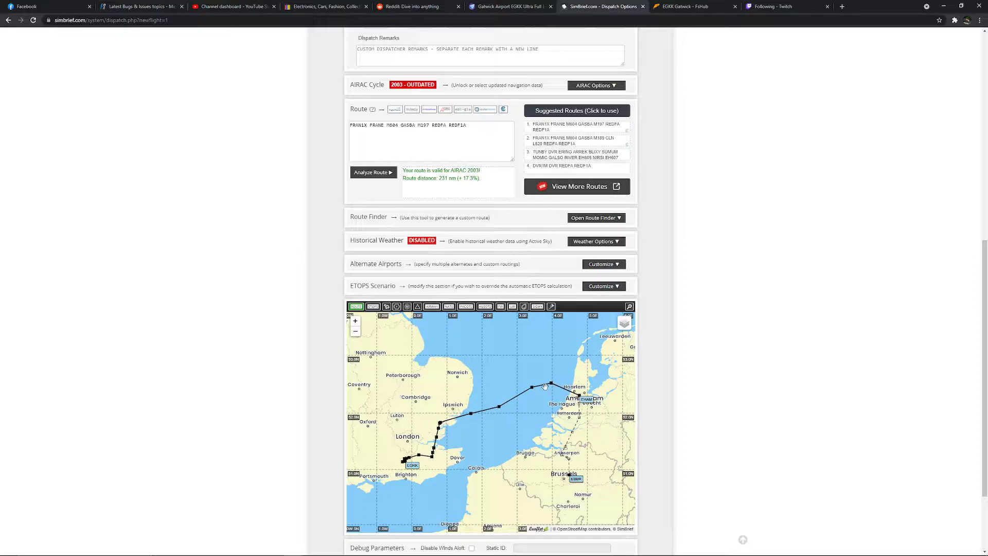
Try suggested routes 3 and 4, then settle on route 1 via FRANE M604 GASBA (231 nm)
{"action": "scroll", "coordinate": [599, 399], "scroll_direction": "up", "scroll_amount": 1}
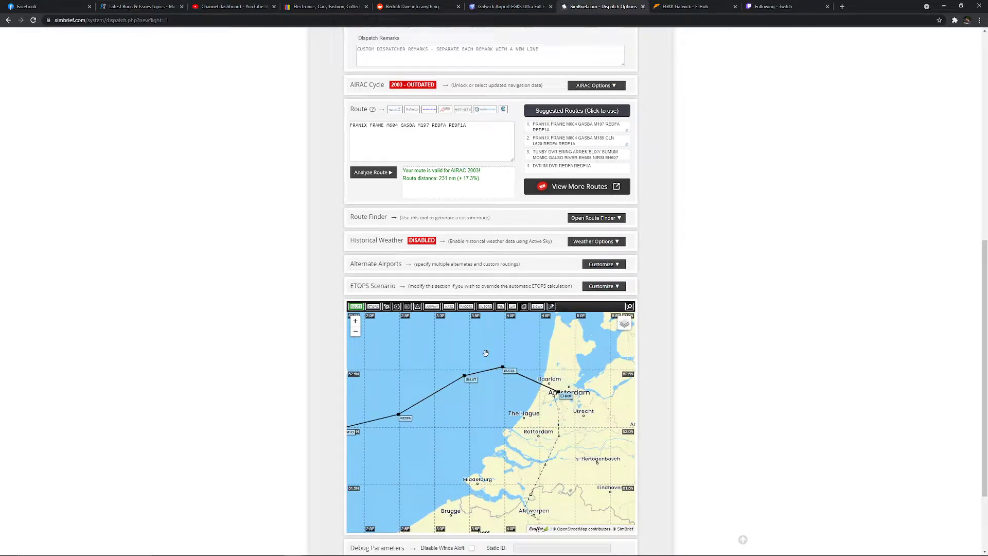
{"action": "scroll", "coordinate": [480, 356], "scroll_direction": "down", "scroll_amount": 1}
{"action": "left_click", "coordinate": [558, 154]}
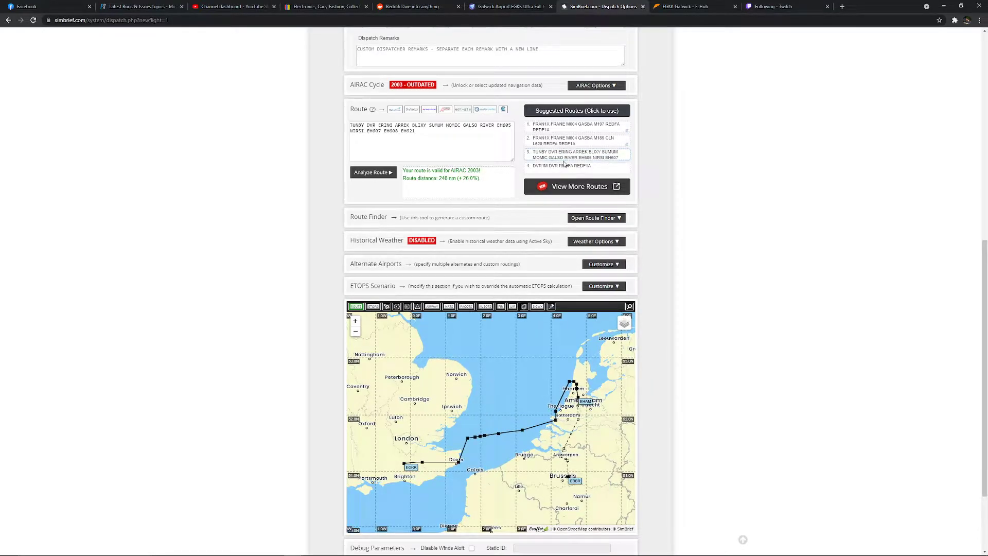
{"action": "left_click", "coordinate": [563, 166]}
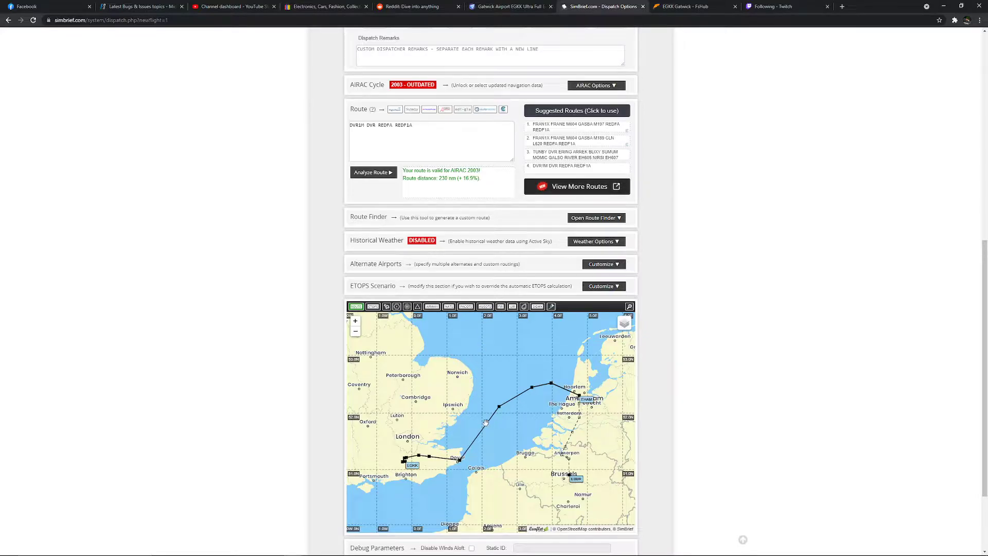
{"action": "left_click", "coordinate": [554, 127]}
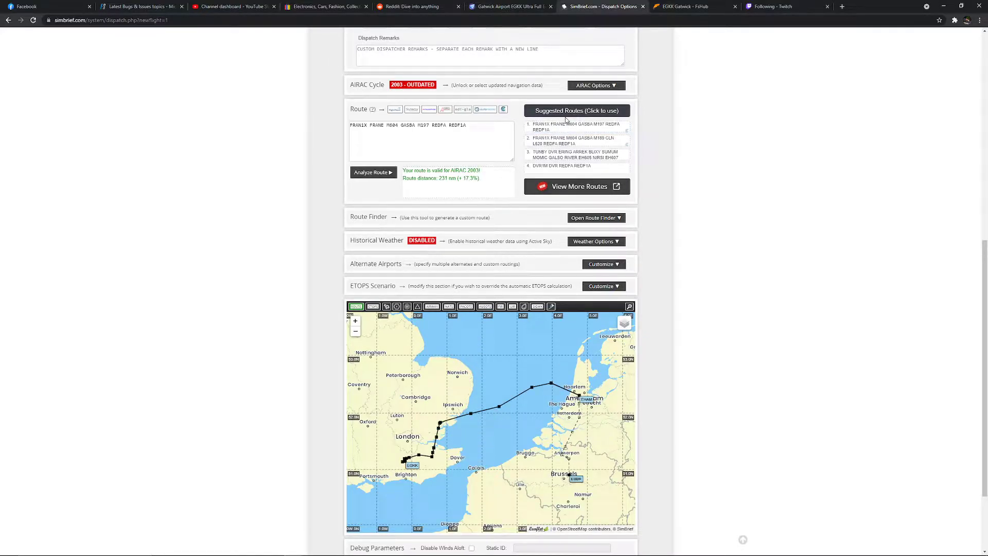
{"action": "scroll", "coordinate": [282, 304], "scroll_direction": "down", "scroll_amount": 3}
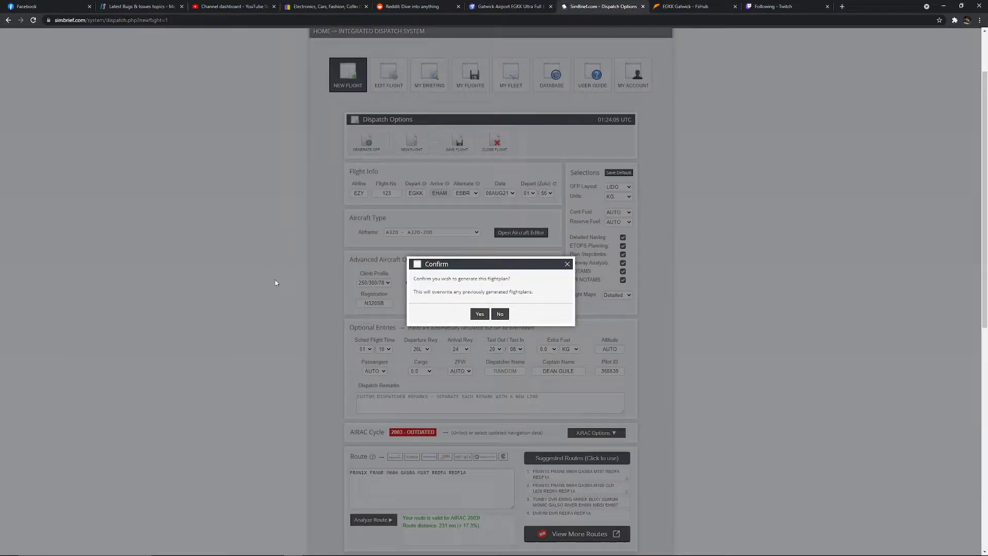
Confirm generating the flight plan and let the briefing package build to 100%
{"action": "left_click", "coordinate": [479, 314]}
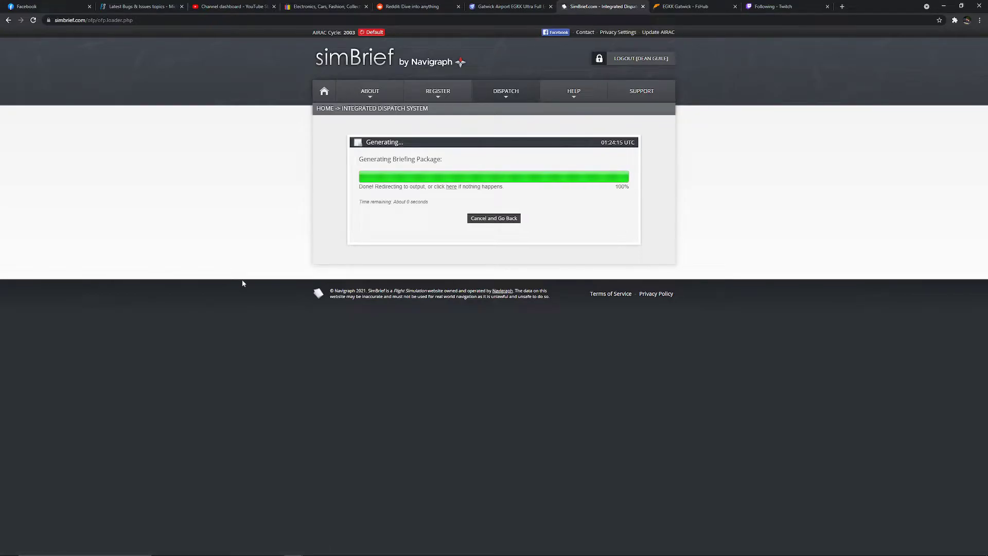
{"action": "scroll", "coordinate": [294, 281], "scroll_direction": "down", "scroll_amount": 1}
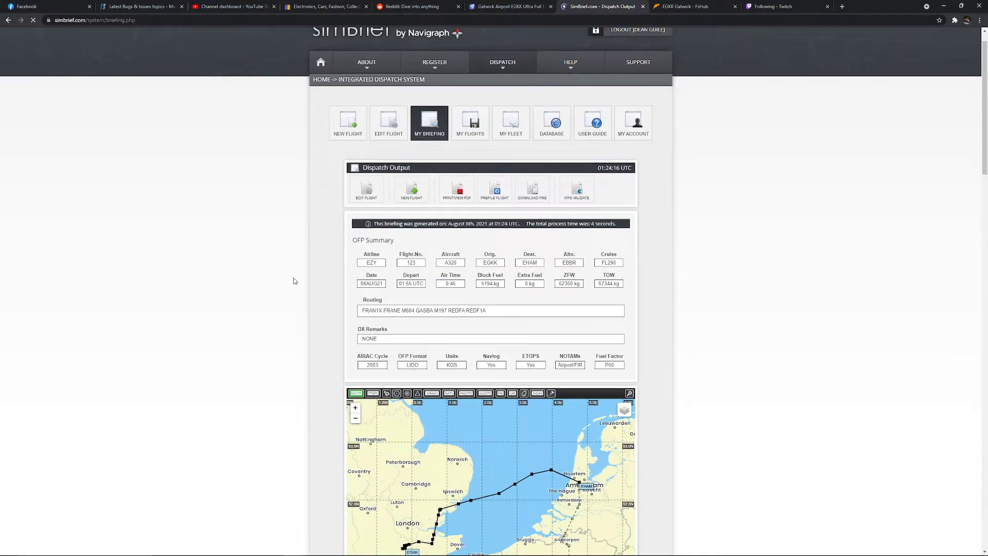
{"action": "scroll", "coordinate": [293, 281], "scroll_direction": "down", "scroll_amount": 2}
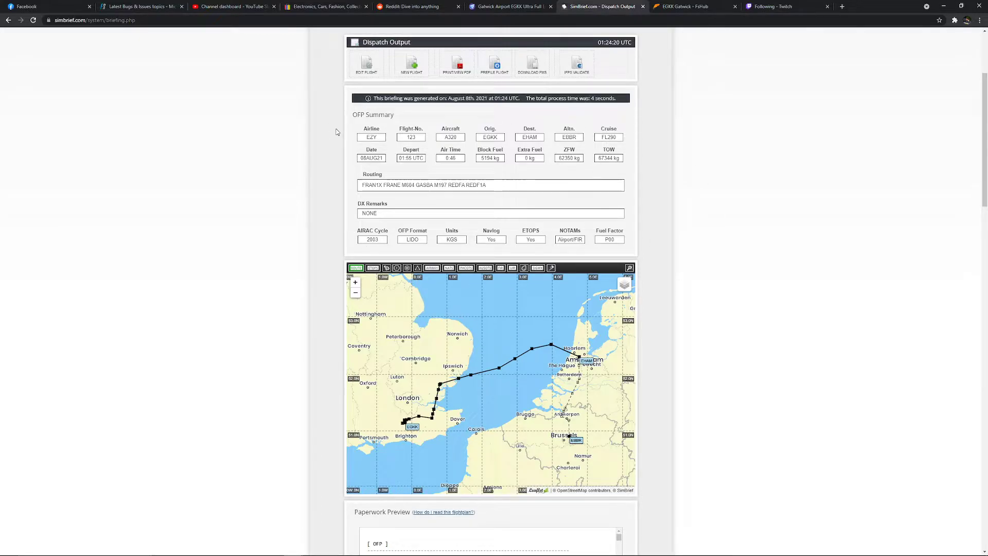
{"action": "scroll", "coordinate": [210, 270], "scroll_direction": "down", "scroll_amount": 6}
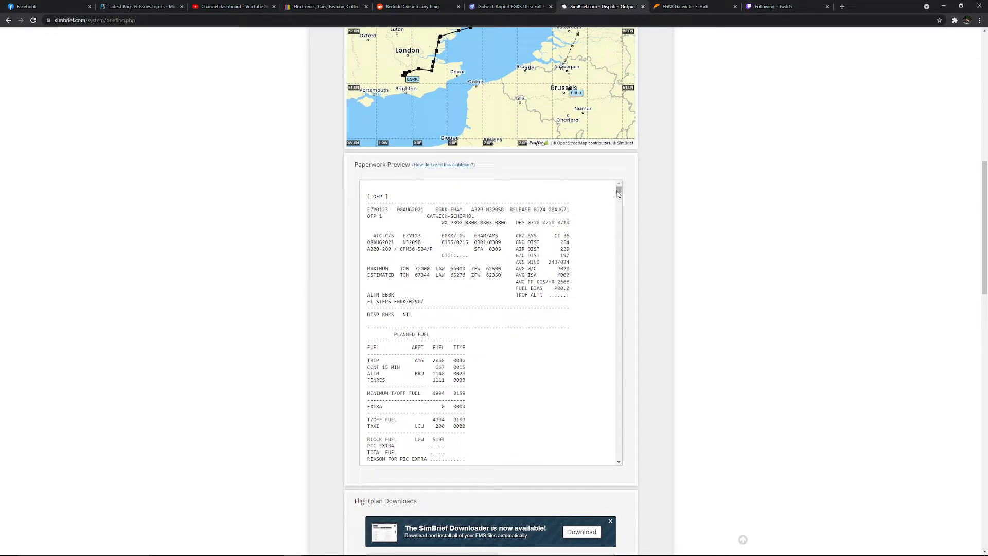
{"action": "mouse_move", "coordinate": [618, 190]}
{"action": "left_mouse_down"}
{"action": "mouse_move", "coordinate": [618, 203]}
{"action": "mouse_move", "coordinate": [627, 189]}
{"action": "left_mouse_up"}
{"action": "left_click_drag", "start_coordinate": [369, 302], "coordinate": [424, 305]}
{"action": "mouse_move", "coordinate": [619, 191]}
{"action": "left_mouse_down"}
{"action": "mouse_move", "coordinate": [619, 458]}
{"action": "mouse_move", "coordinate": [618, 190]}
{"action": "left_mouse_up"}
{"action": "scroll", "coordinate": [739, 265], "scroll_direction": "up", "scroll_amount": 10}
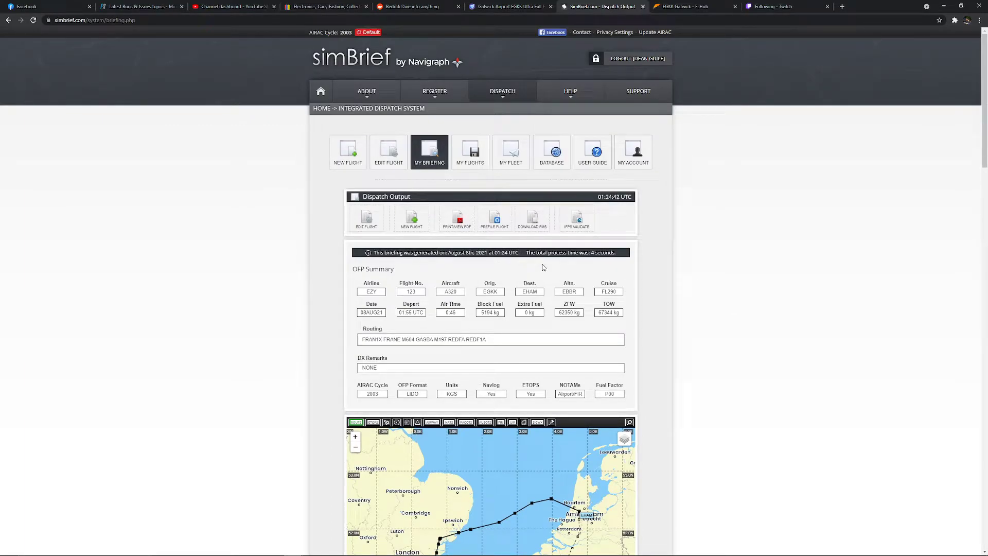
Download the FS2020 plan file EGKKEHAM_MFS_08Aug21.pln and dismiss the download notice
{"action": "scroll", "coordinate": [292, 230], "scroll_direction": "down", "scroll_amount": 15}
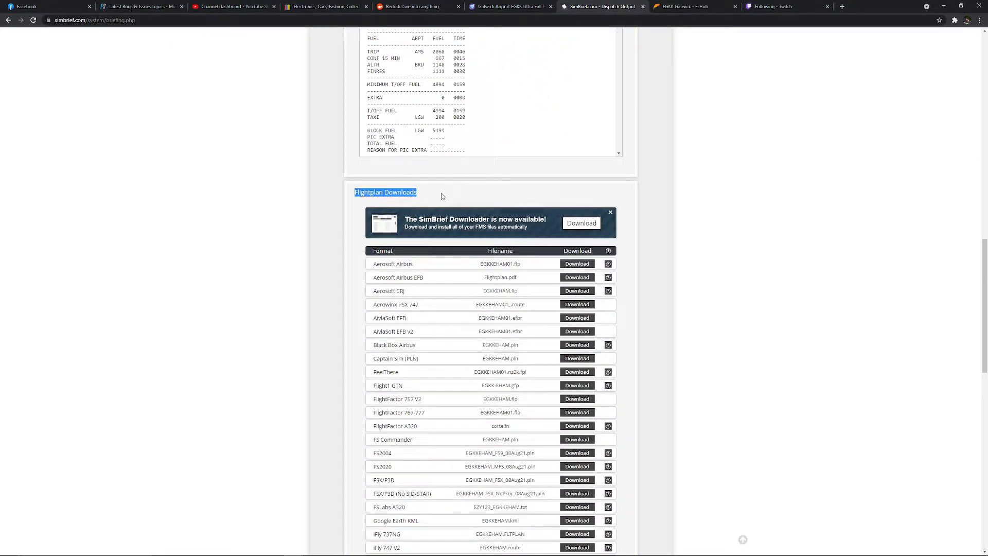
{"action": "scroll", "coordinate": [324, 269], "scroll_direction": "down", "scroll_amount": 1}
{"action": "left_click", "coordinate": [315, 267]}
{"action": "scroll", "coordinate": [327, 264], "scroll_direction": "down", "scroll_amount": 3}
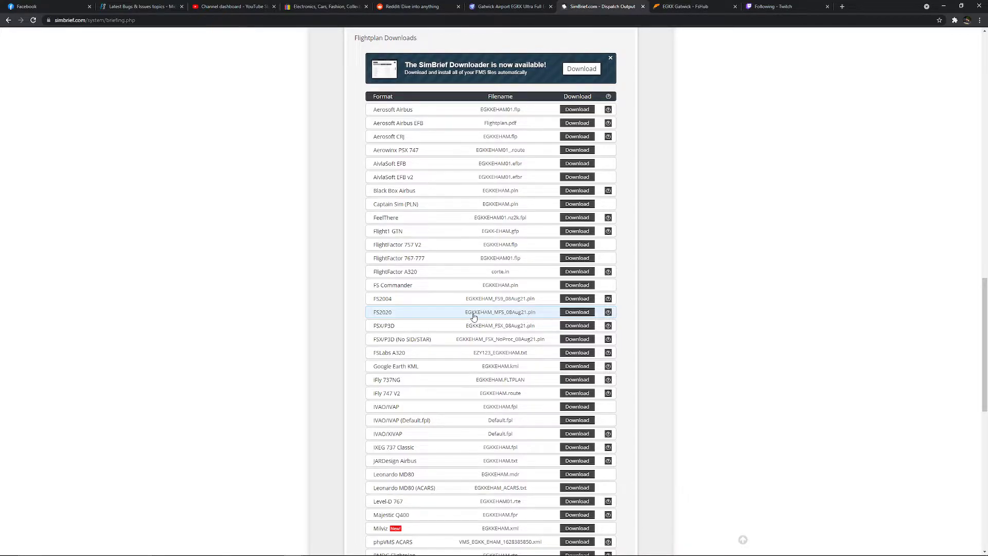
{"action": "left_click", "coordinate": [577, 314]}
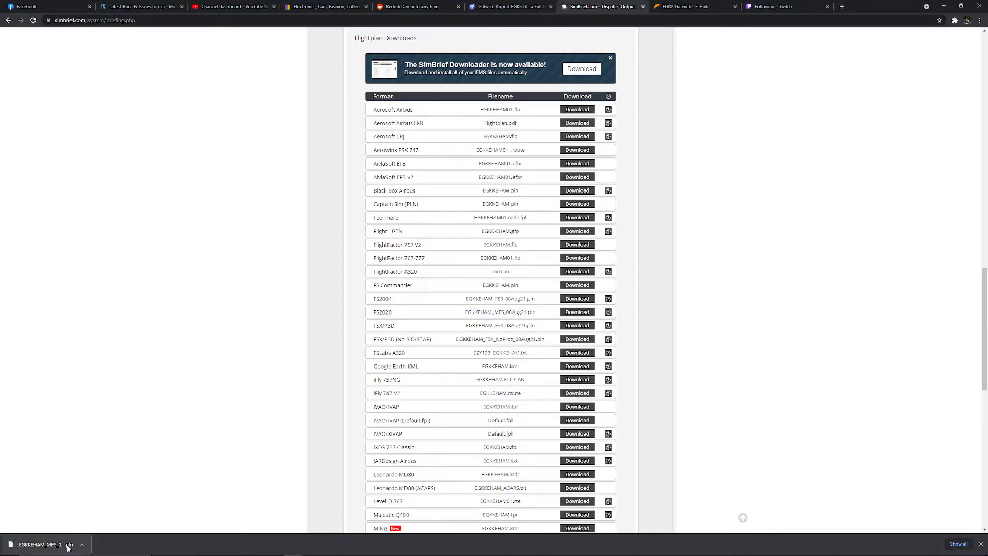
{"action": "left_click", "coordinate": [980, 544]}
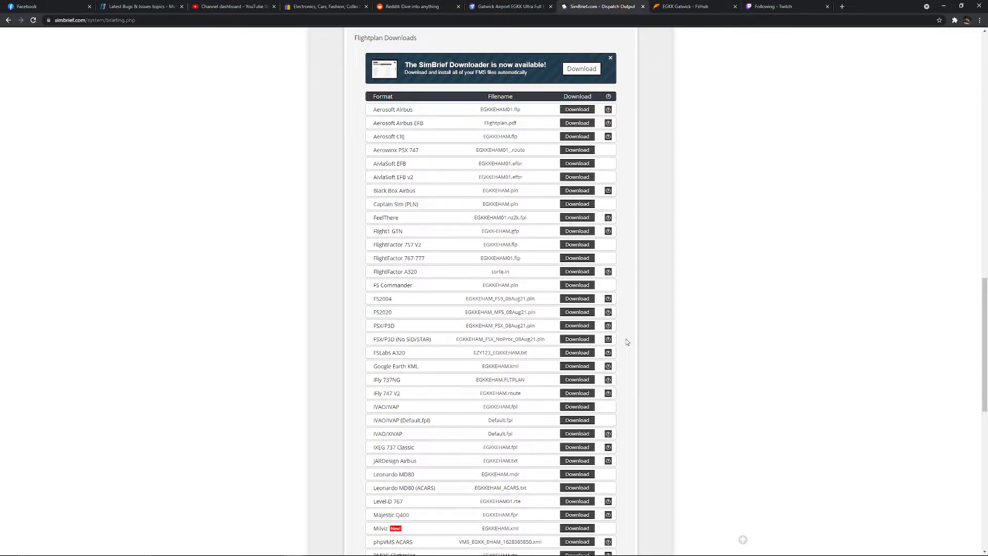
Load EGKKEHAM_MFS_08Aug21.pln from Downloads into the MSFS world map
{"action": "mouse_move", "coordinate": [329, 550]}
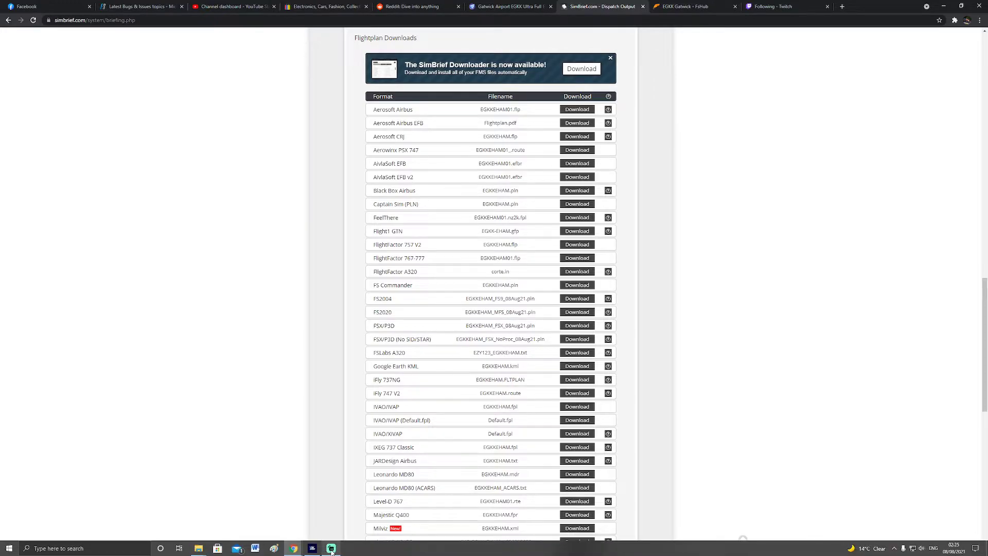
{"action": "left_click", "coordinate": [313, 549]}
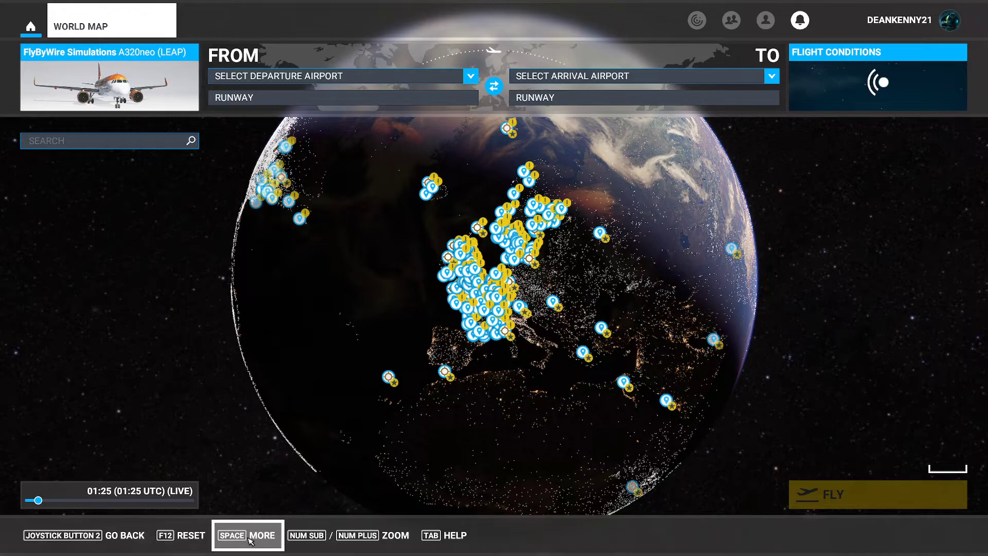
{"action": "left_click", "coordinate": [252, 538]}
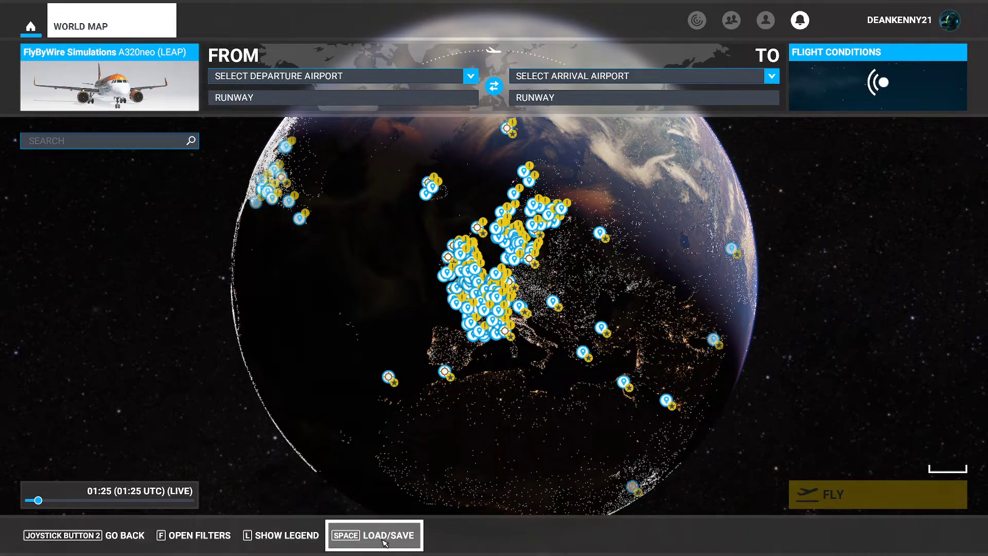
{"action": "left_click", "coordinate": [382, 537]}
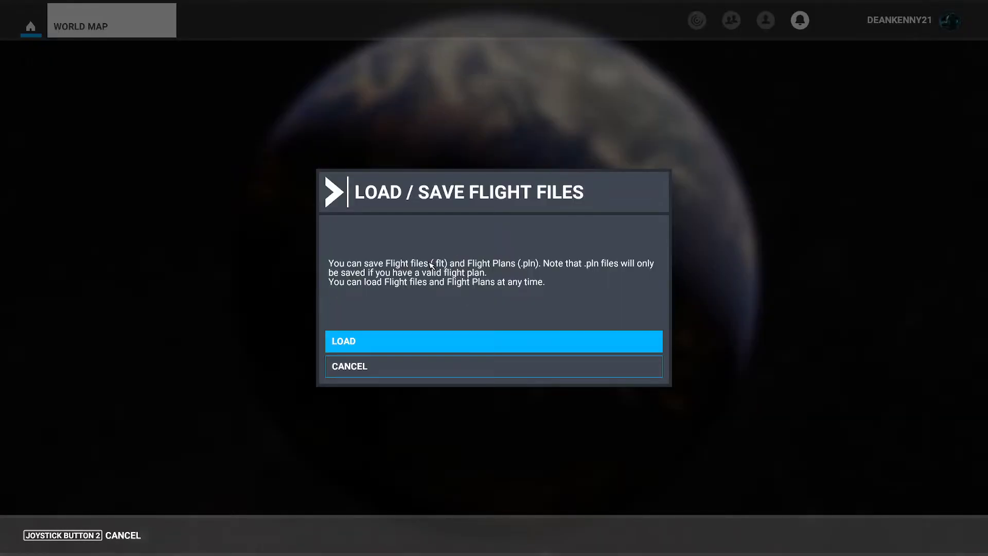
{"action": "left_click", "coordinate": [377, 342]}
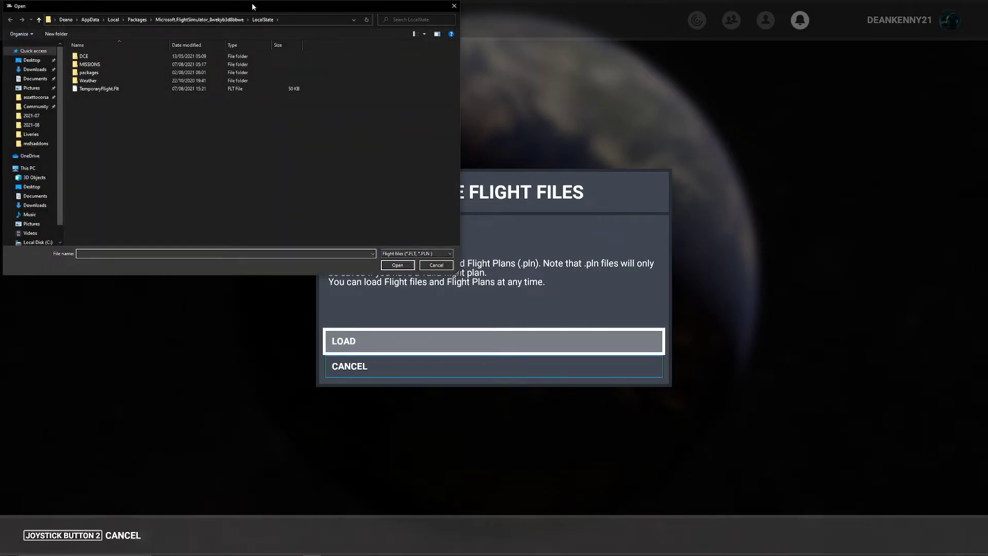
{"action": "left_click_drag", "start_coordinate": [252, 6], "coordinate": [325, 96]}
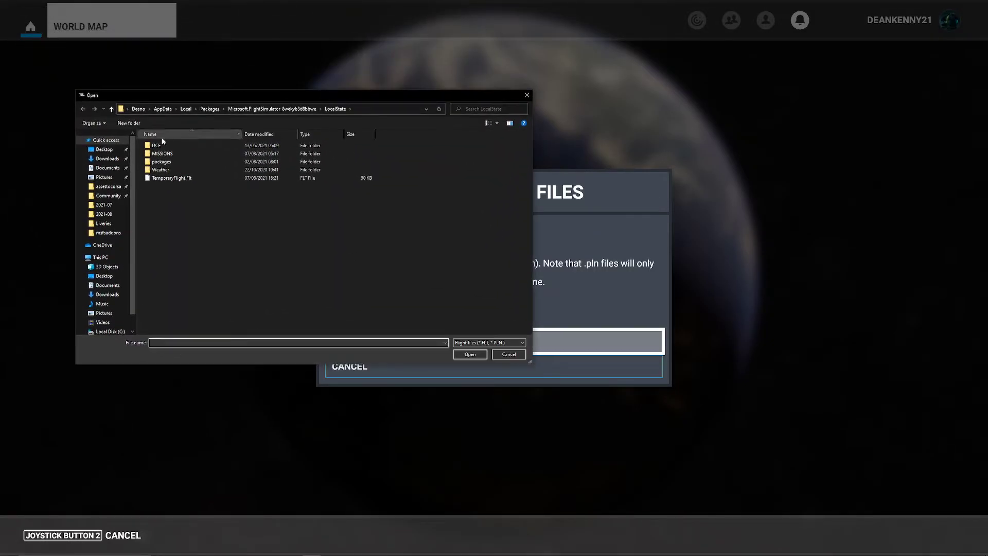
{"action": "left_click", "coordinate": [107, 160]}
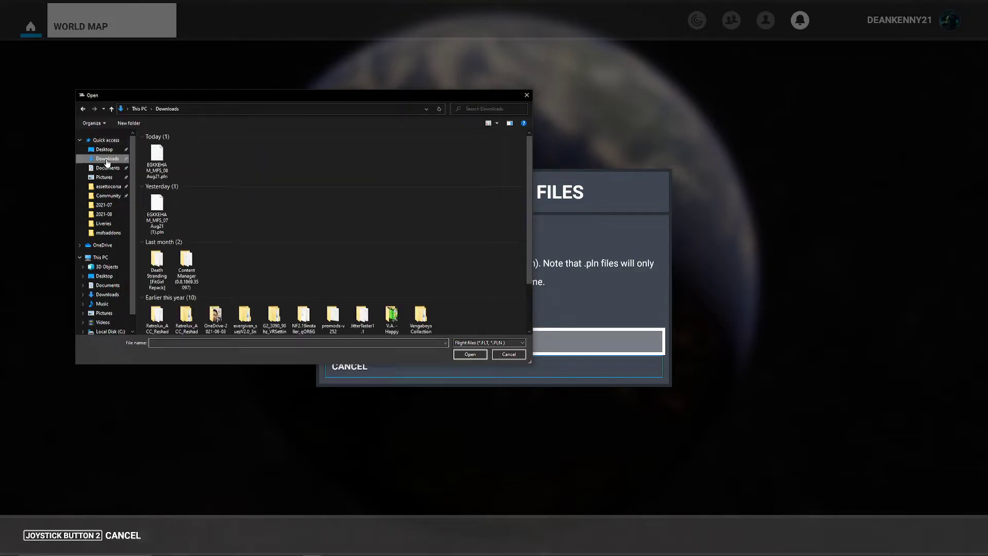
{"action": "double_click", "coordinate": [159, 167]}
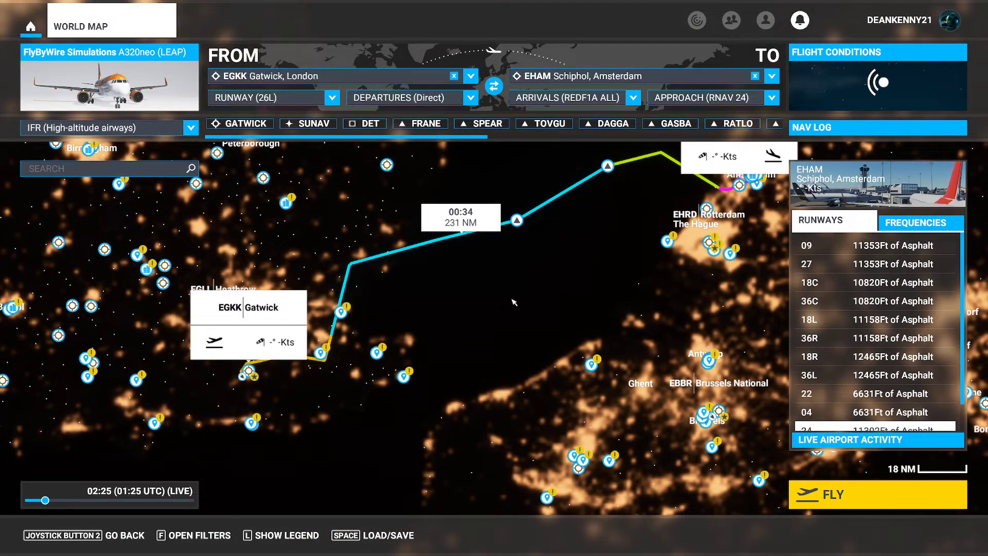
Set the time of day to 10:21 daylight and centre the map on Schiphol
{"action": "left_click_drag", "start_coordinate": [46, 500], "coordinate": [98, 500]}
{"action": "left_click_drag", "start_coordinate": [505, 319], "coordinate": [479, 356]}
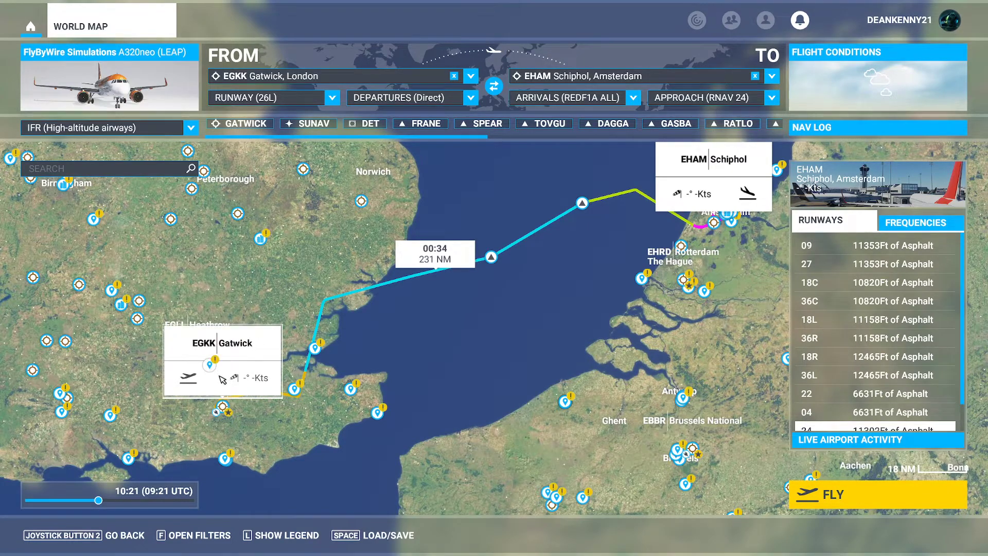
{"action": "left_click_drag", "start_coordinate": [552, 290], "coordinate": [360, 394]}
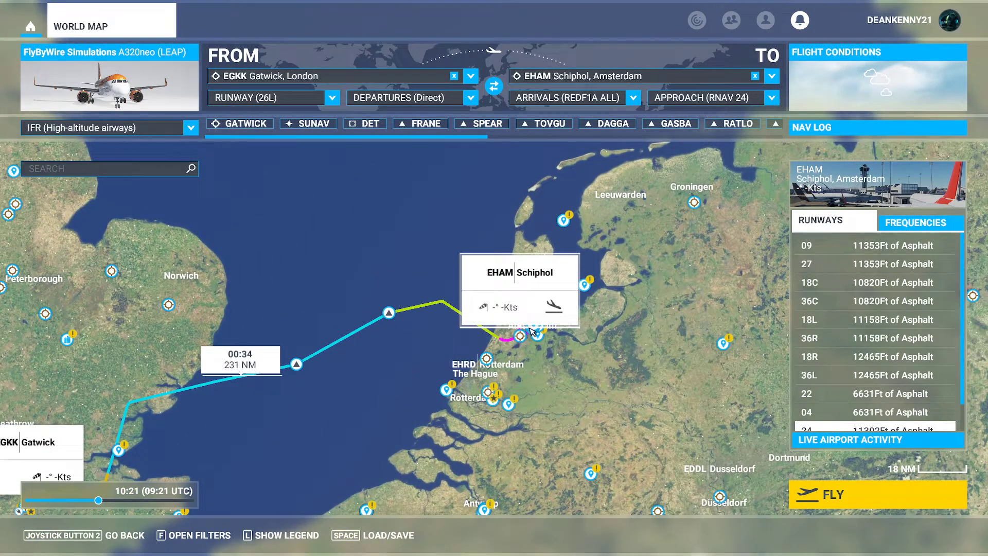
{"action": "scroll", "coordinate": [507, 306], "scroll_direction": "up", "scroll_amount": 5}
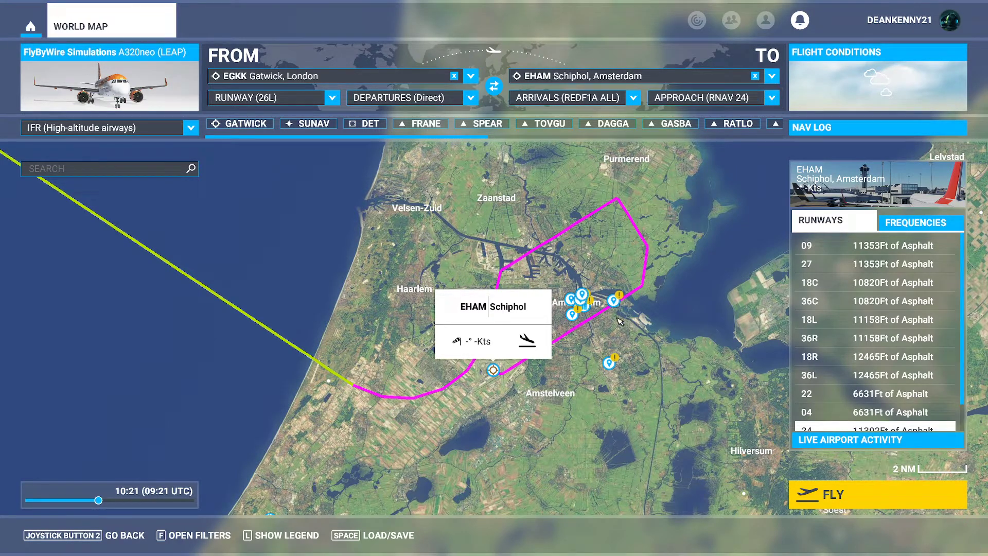
{"action": "scroll", "coordinate": [211, 392], "scroll_direction": "down", "scroll_amount": 5}
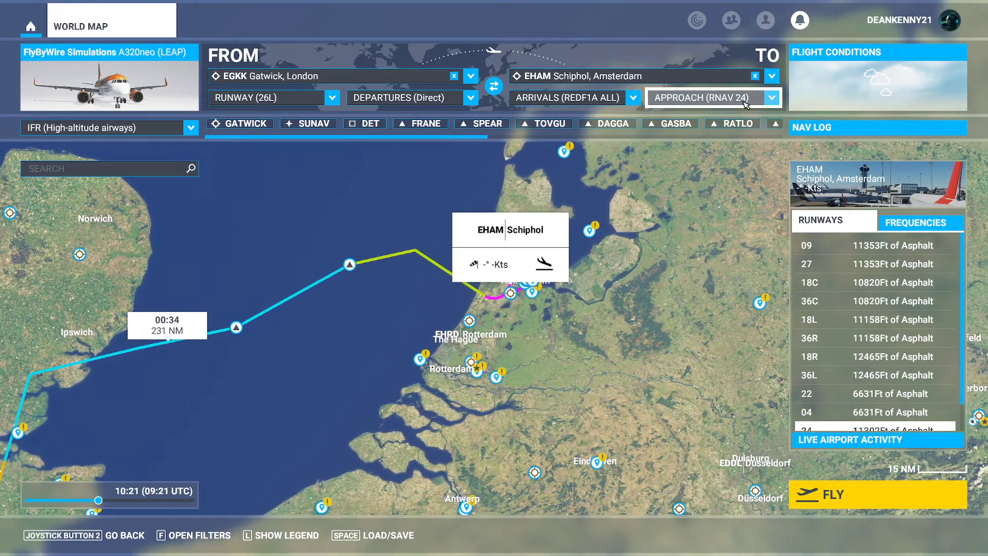
Change the Schiphol approach from RNAV 24 to ILS 06
{"action": "left_click", "coordinate": [712, 103]}
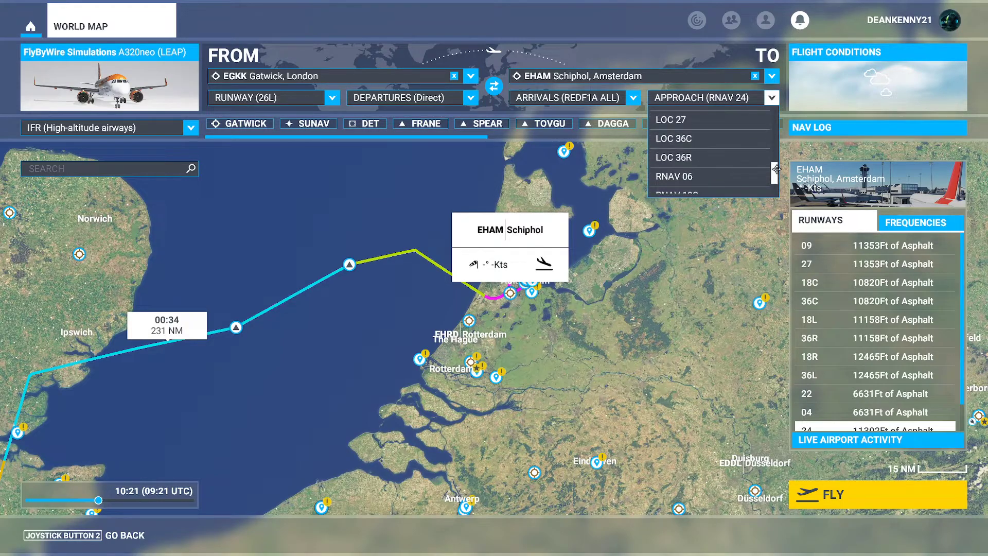
{"action": "mouse_move", "coordinate": [772, 144]}
{"action": "left_mouse_down"}
{"action": "mouse_move", "coordinate": [771, 112]}
{"action": "mouse_move", "coordinate": [769, 152]}
{"action": "mouse_move", "coordinate": [777, 130]}
{"action": "left_mouse_up"}
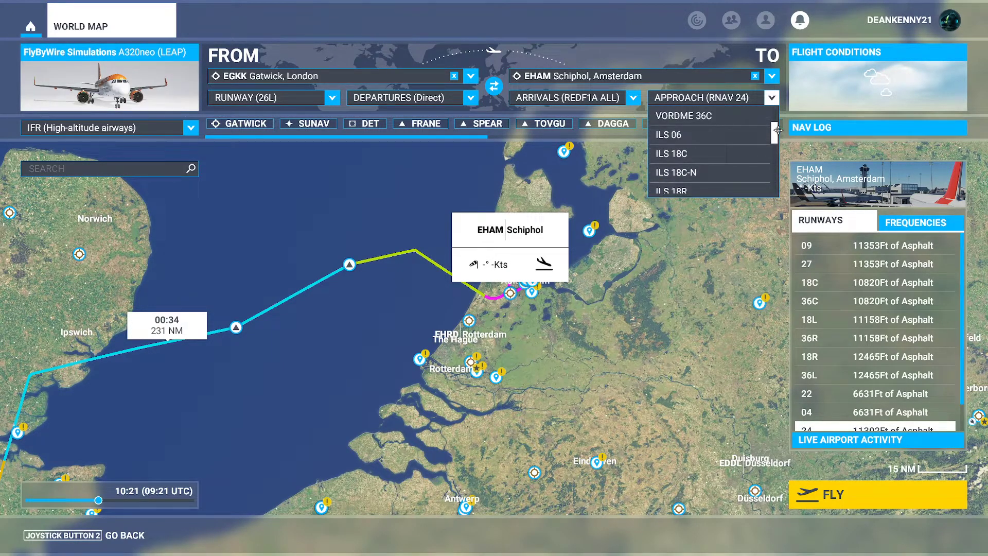
{"action": "left_click", "coordinate": [709, 134]}
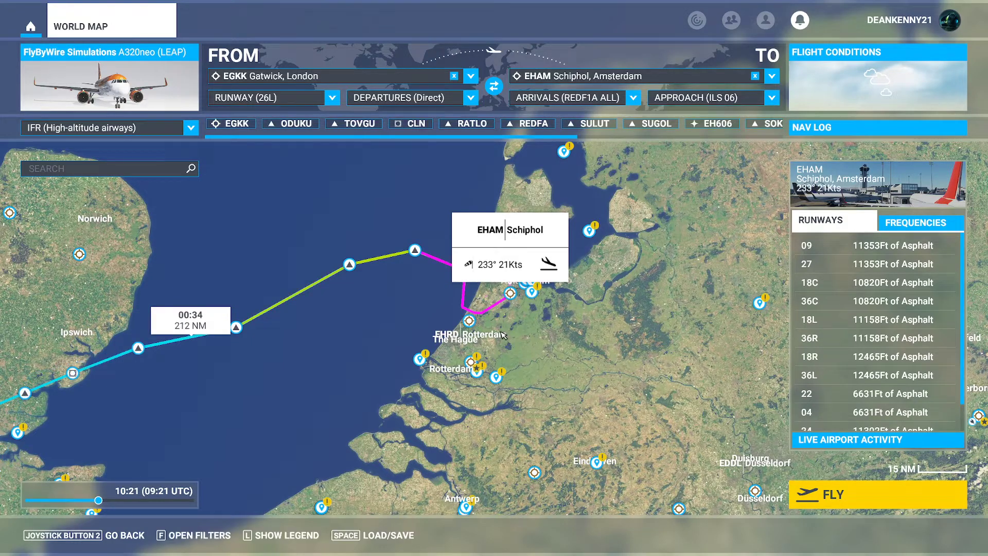
Pan the world map west and zoom in on Gatwick's runway 26L
{"action": "scroll", "coordinate": [430, 345], "scroll_direction": "up", "scroll_amount": 4}
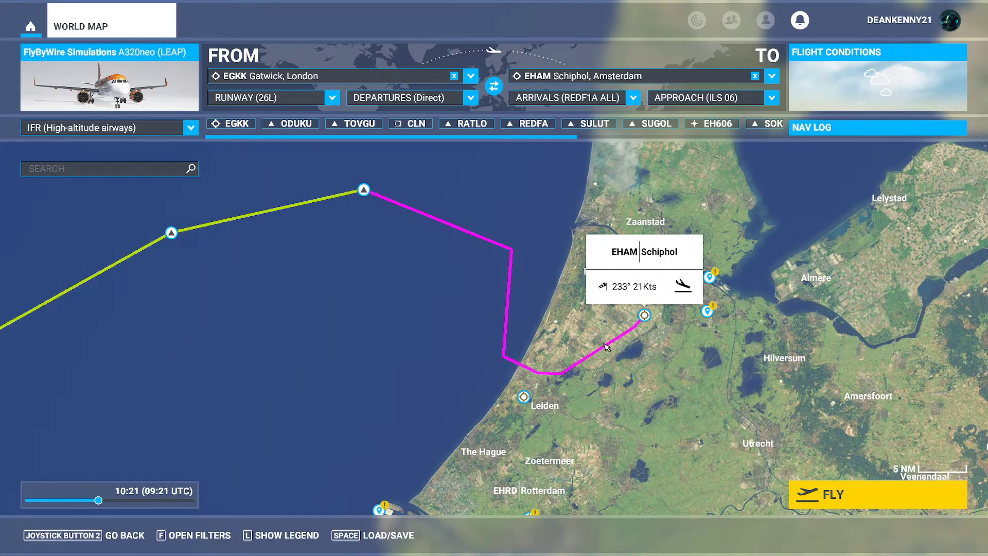
{"action": "scroll", "coordinate": [366, 394], "scroll_direction": "down", "scroll_amount": 2}
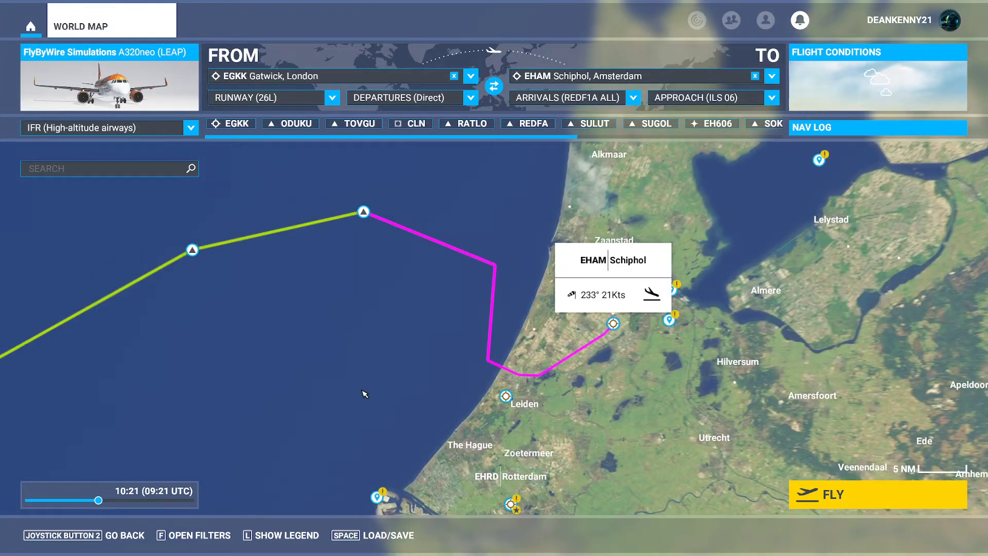
{"action": "left_click_drag", "start_coordinate": [297, 356], "coordinate": [364, 331]}
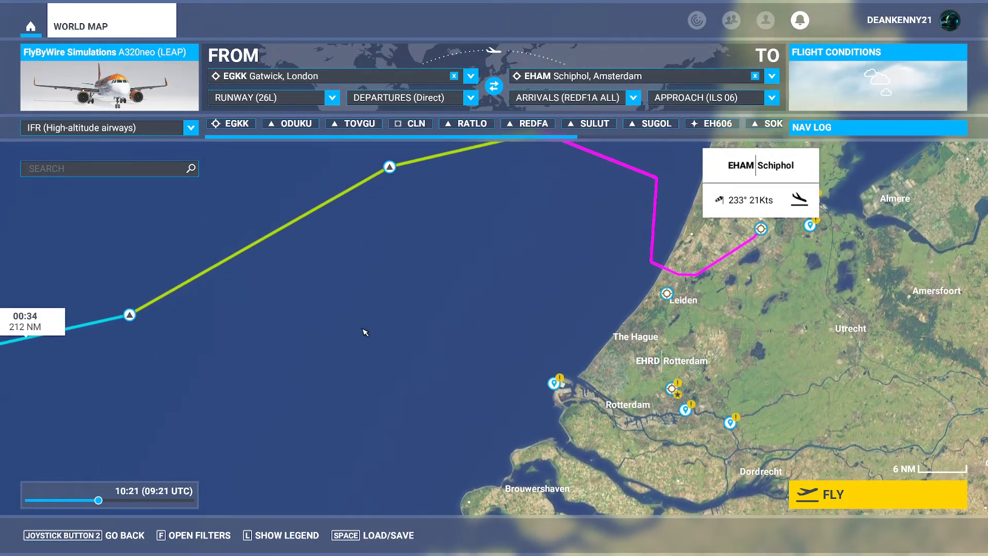
{"action": "left_click_drag", "start_coordinate": [300, 353], "coordinate": [596, 252]}
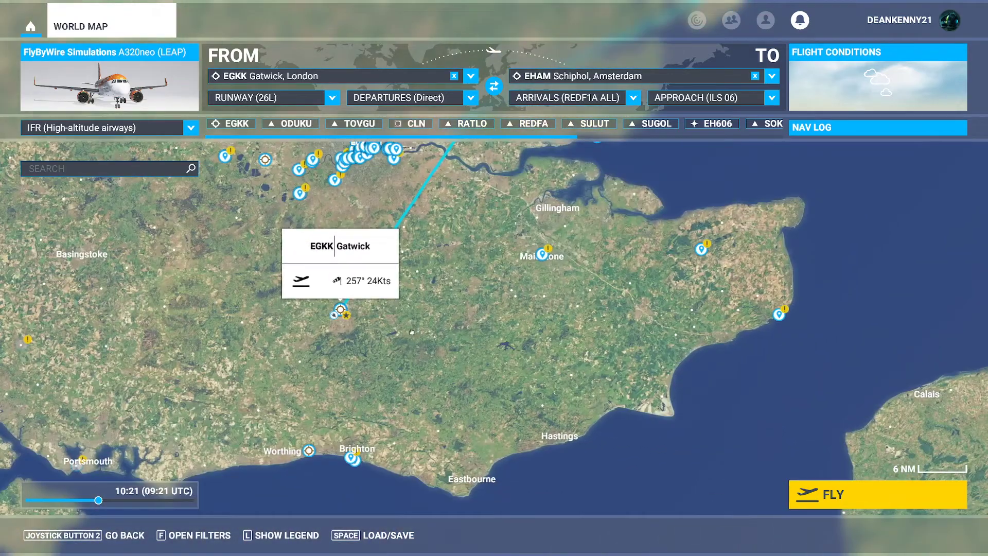
{"action": "scroll", "coordinate": [632, 319], "scroll_direction": "up", "scroll_amount": 5}
{"action": "scroll", "coordinate": [632, 319], "scroll_direction": "up", "scroll_amount": 5}
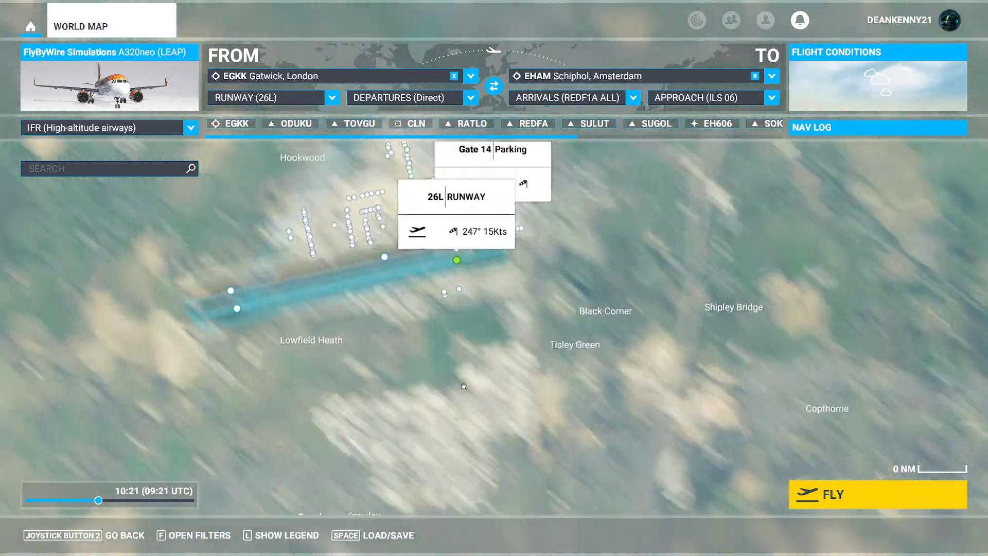
Set Gatwick Gate 113 as the departure start point instead of runway 26L
{"action": "left_click_drag", "start_coordinate": [461, 380], "coordinate": [605, 421]}
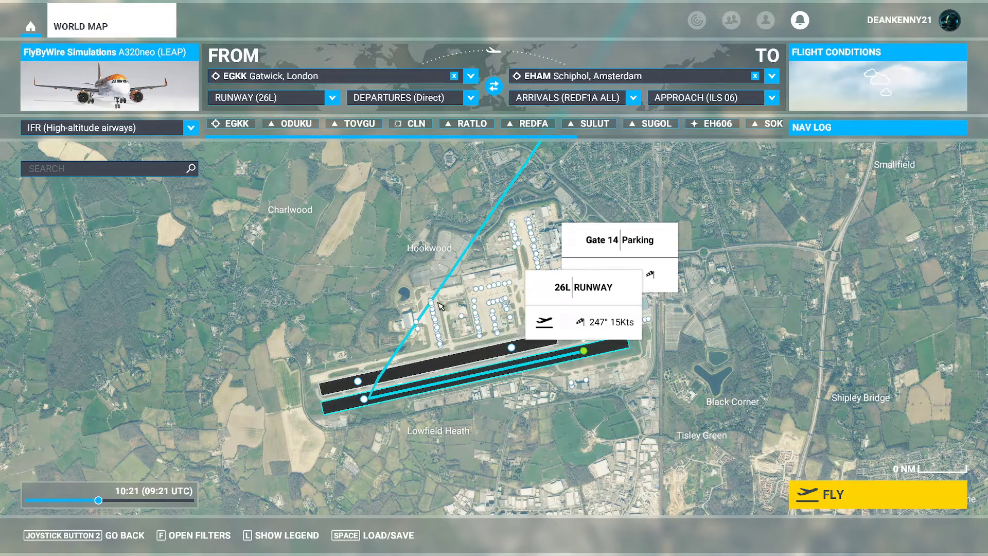
{"action": "scroll", "coordinate": [463, 291], "scroll_direction": "up", "scroll_amount": 5}
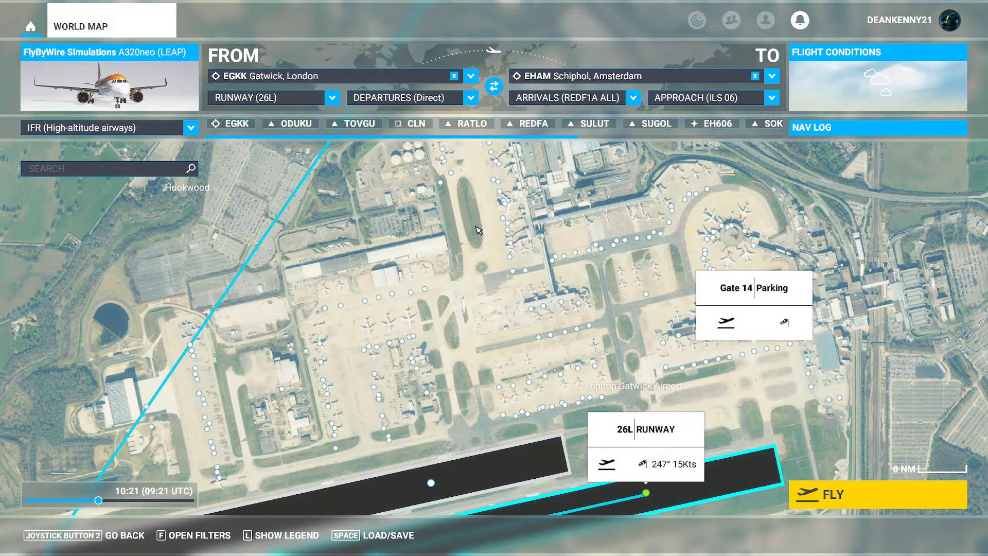
{"action": "left_click", "coordinate": [540, 314]}
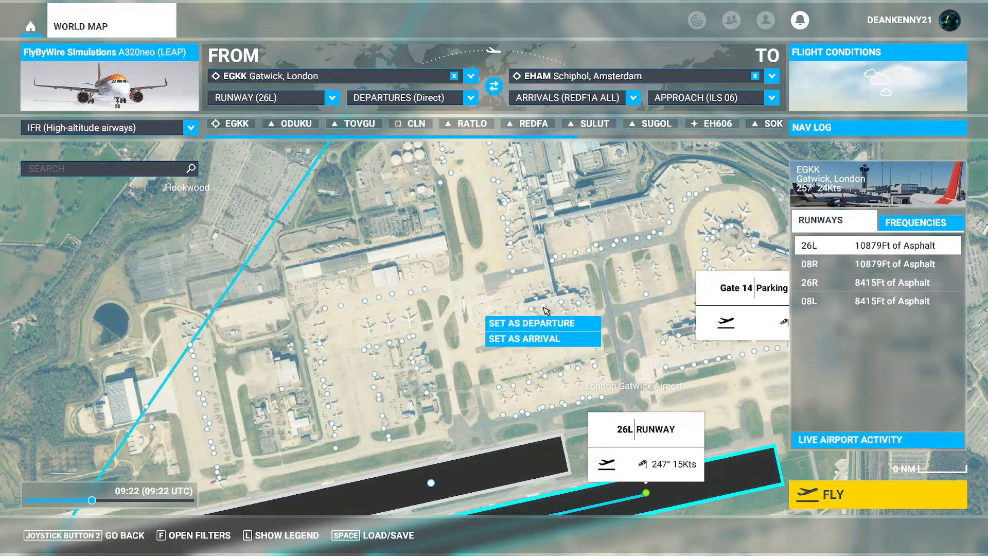
{"action": "left_click", "coordinate": [390, 282]}
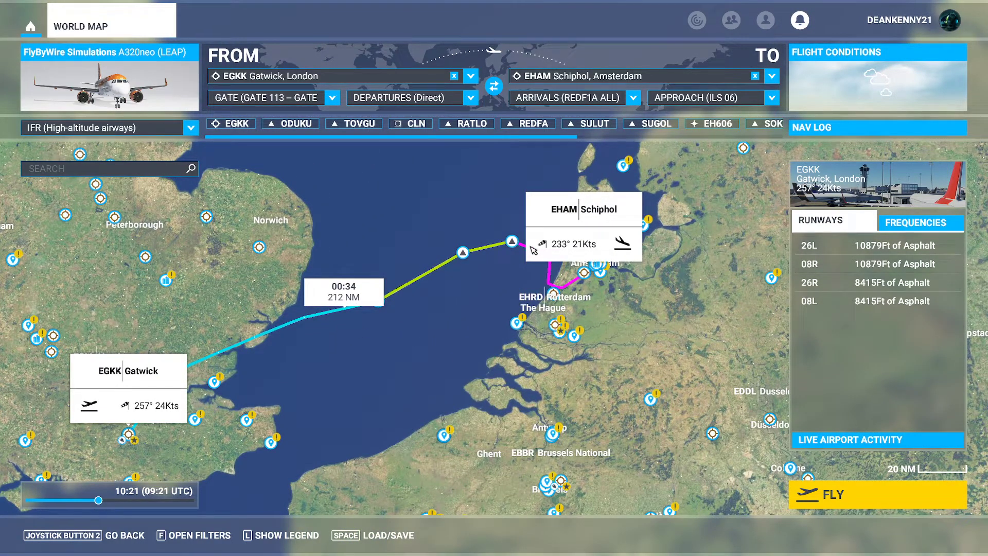
{"action": "scroll", "coordinate": [322, 355], "scroll_direction": "up", "scroll_amount": 2}
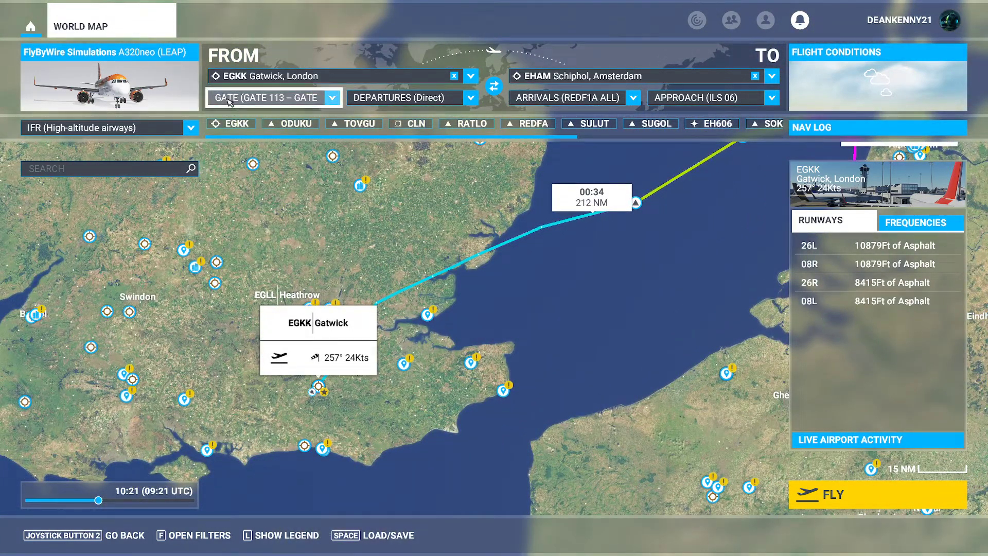
{"action": "left_click", "coordinate": [452, 103]}
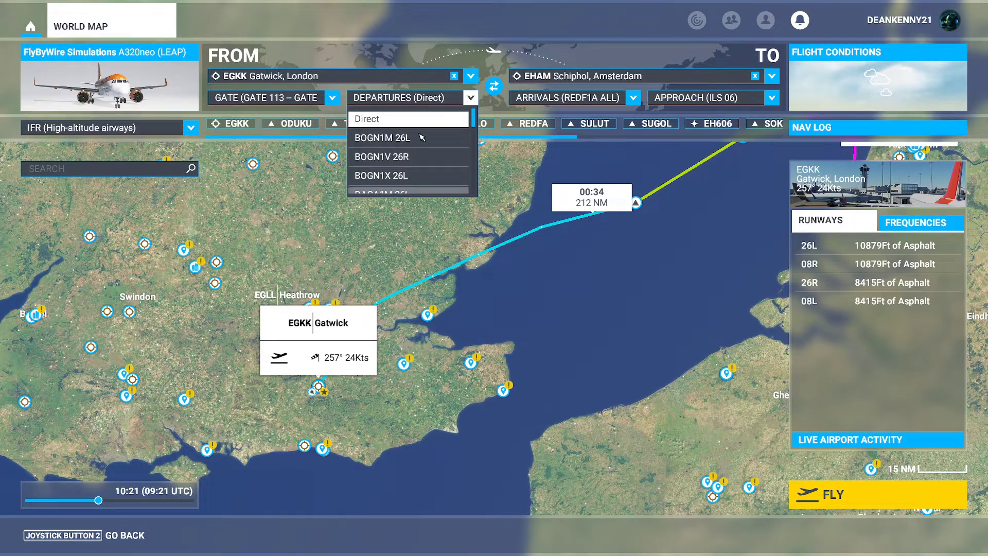
{"action": "left_click", "coordinate": [406, 104]}
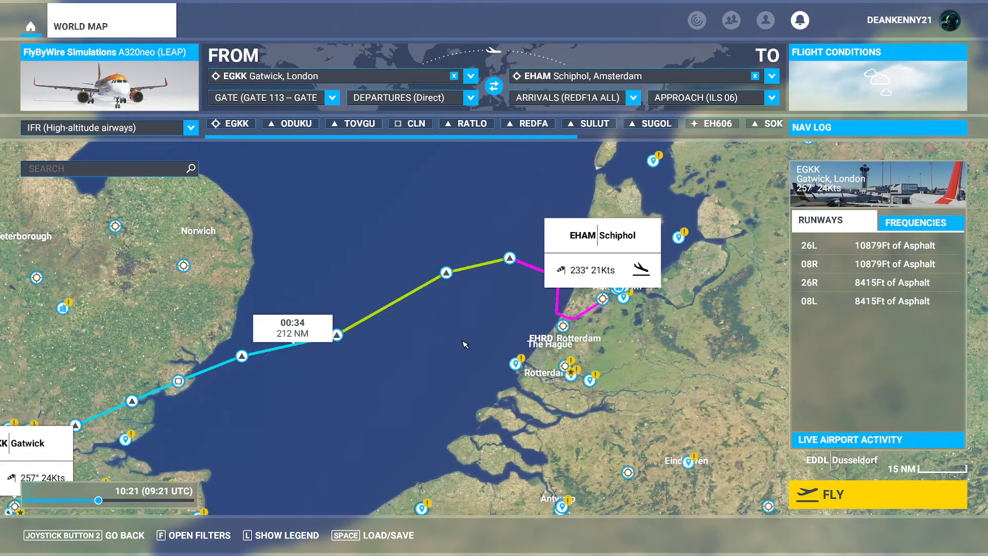
{"action": "left_click", "coordinate": [587, 97]}
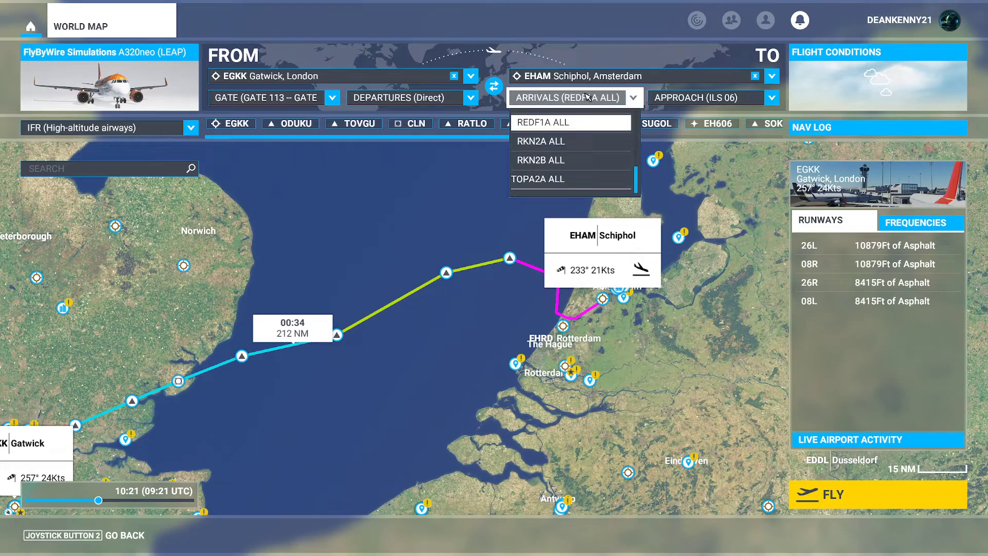
{"action": "key", "text": "Return"}
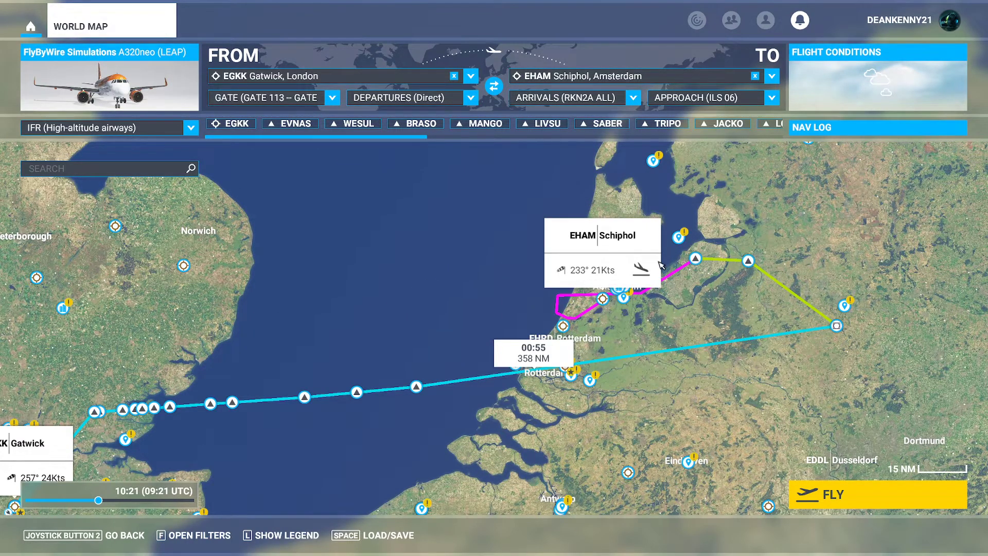
{"action": "left_click", "coordinate": [571, 97]}
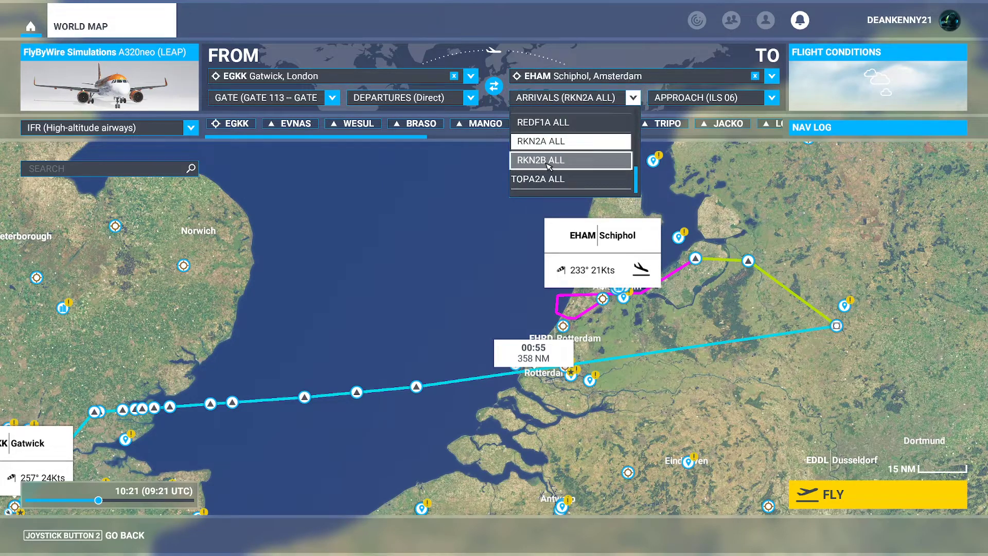
{"action": "key", "text": "Return"}
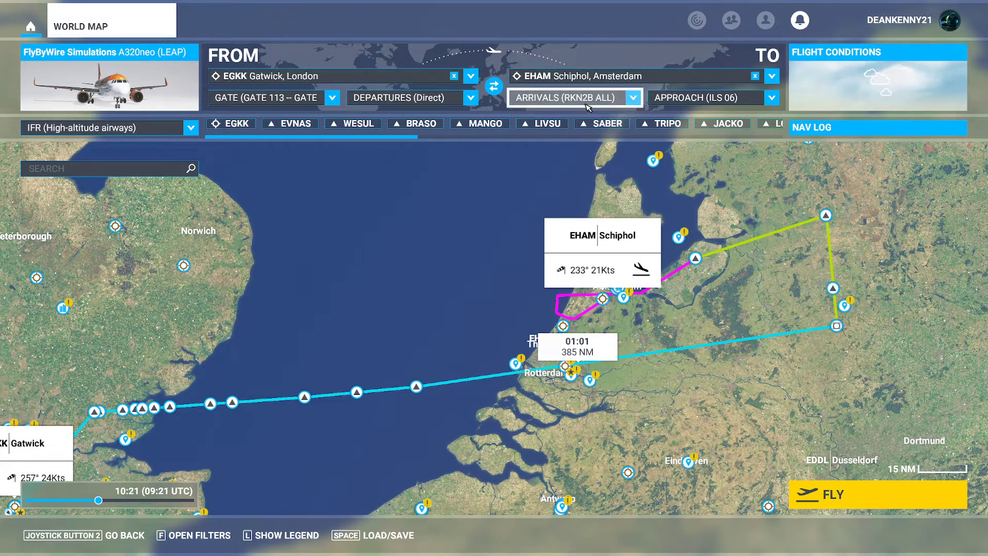
{"action": "left_click", "coordinate": [571, 98]}
{"action": "scroll", "coordinate": [565, 162], "scroll_direction": "up", "scroll_amount": 2}
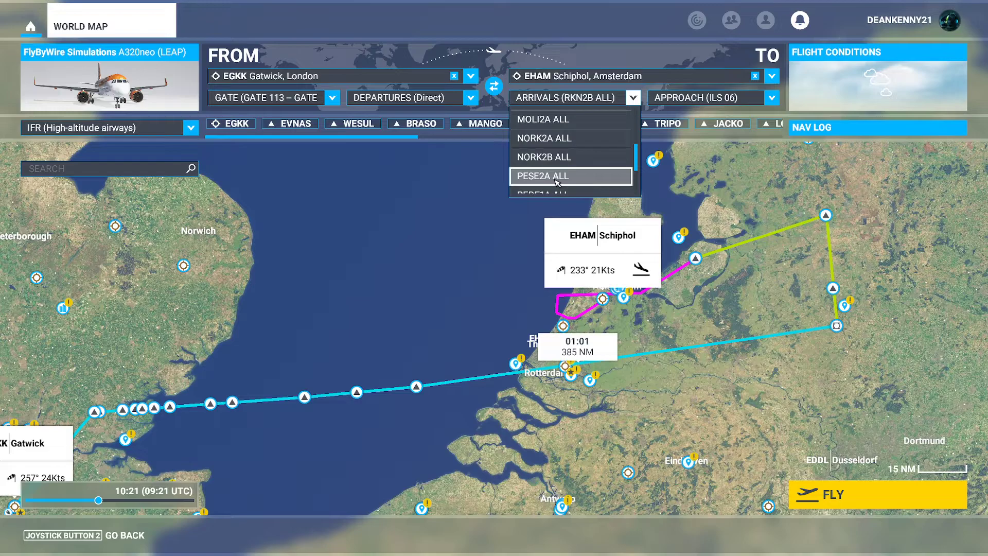
{"action": "scroll", "coordinate": [557, 178], "scroll_direction": "down", "scroll_amount": 2}
{"action": "key", "text": "Return"}
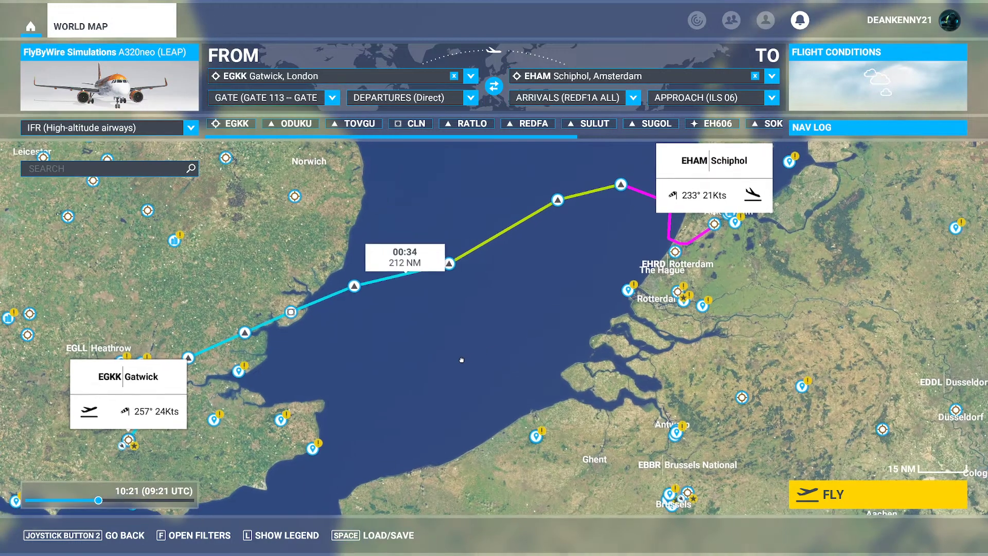
{"action": "left_click_drag", "start_coordinate": [493, 349], "coordinate": [479, 382]}
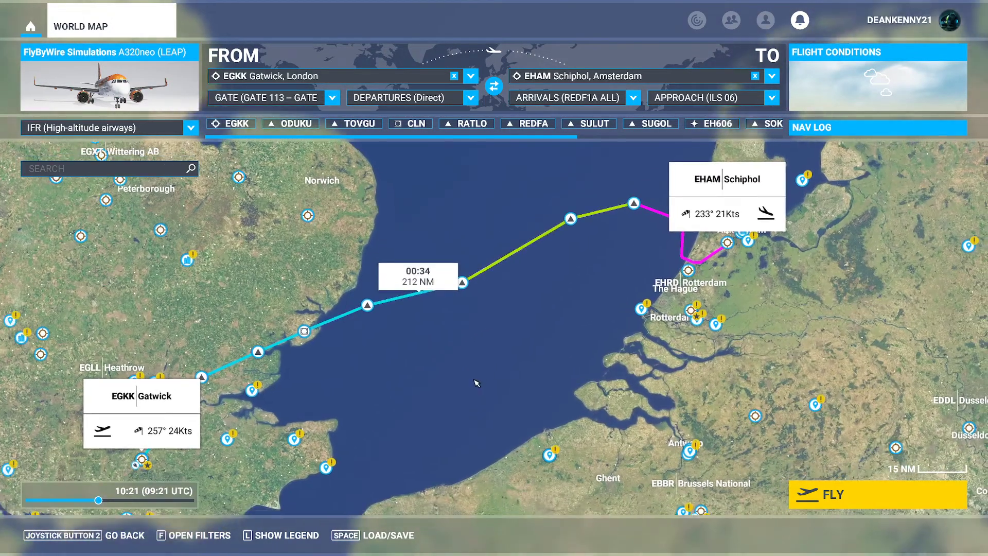